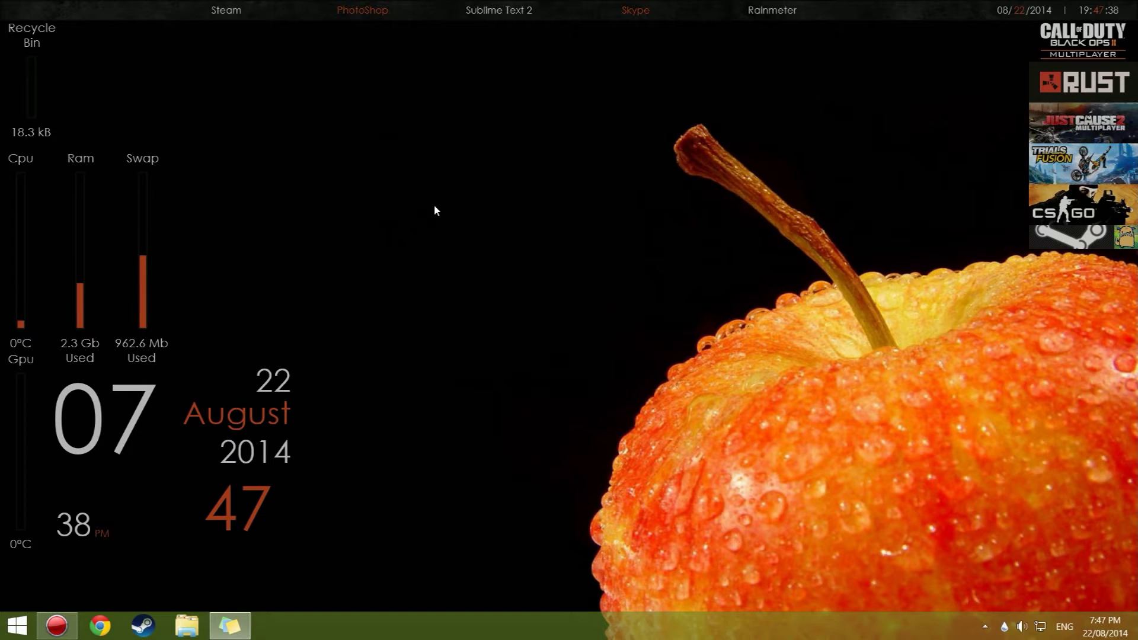
Step: Open the skin manager and expand the Emiko, Mini-Steam Launcher, illustro and Grand Theft Auto folders to find Vice City
double_click(1004, 627)
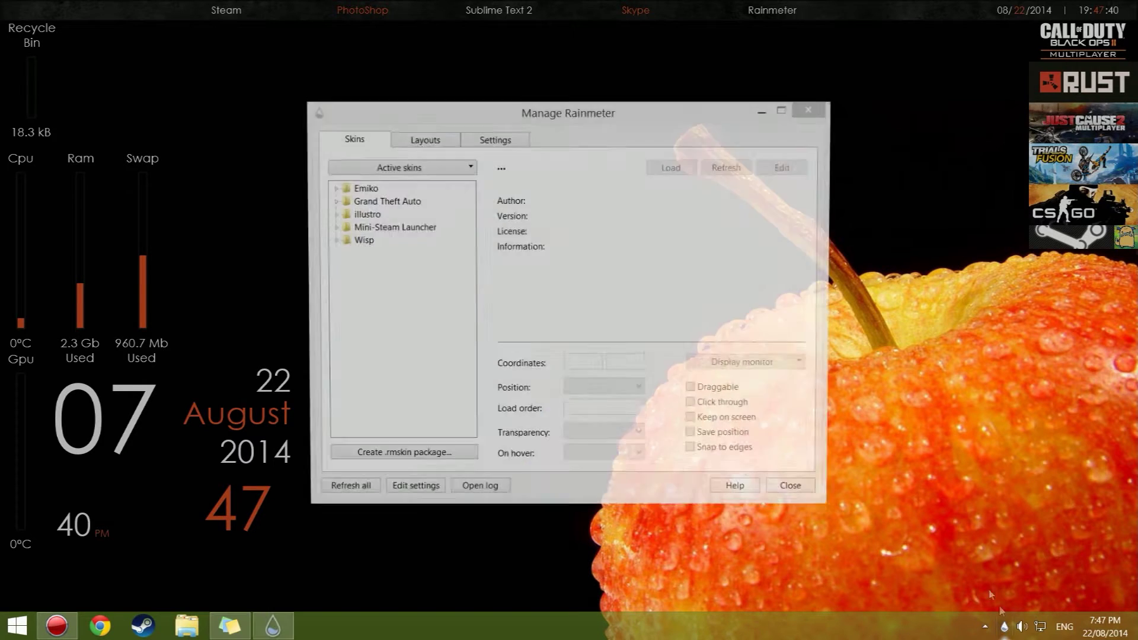
click(333, 189)
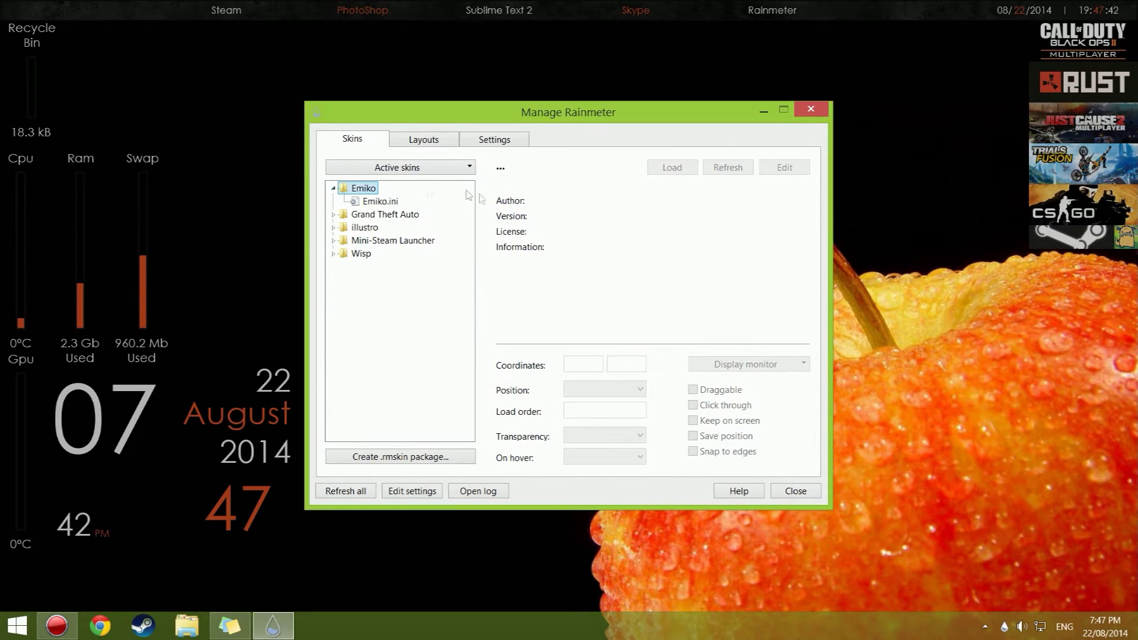
click(333, 189)
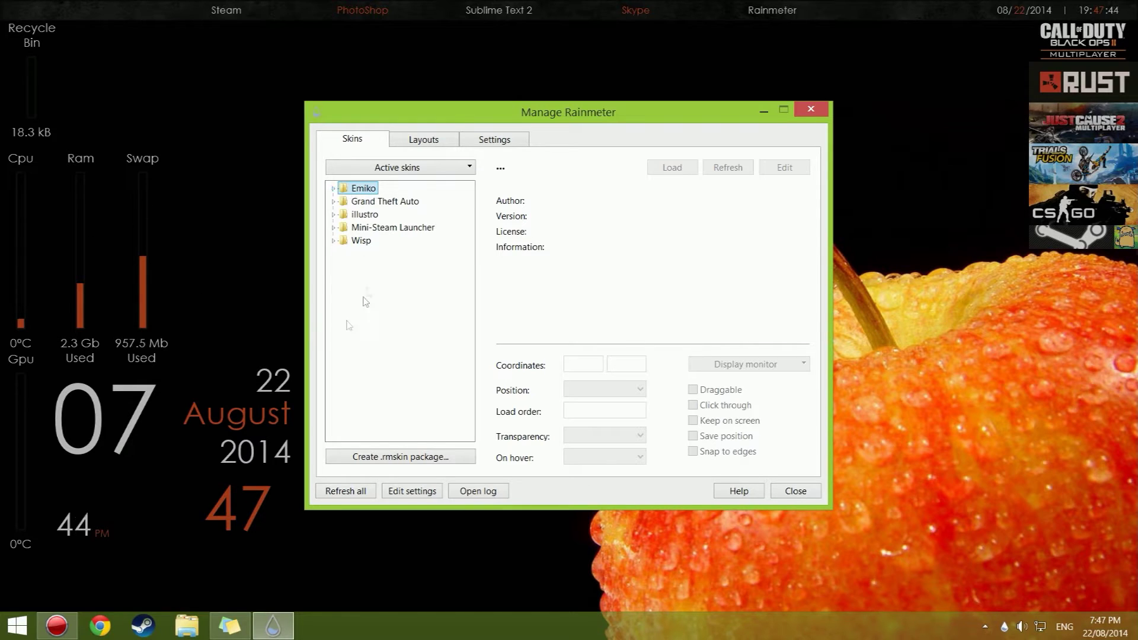
click(334, 228)
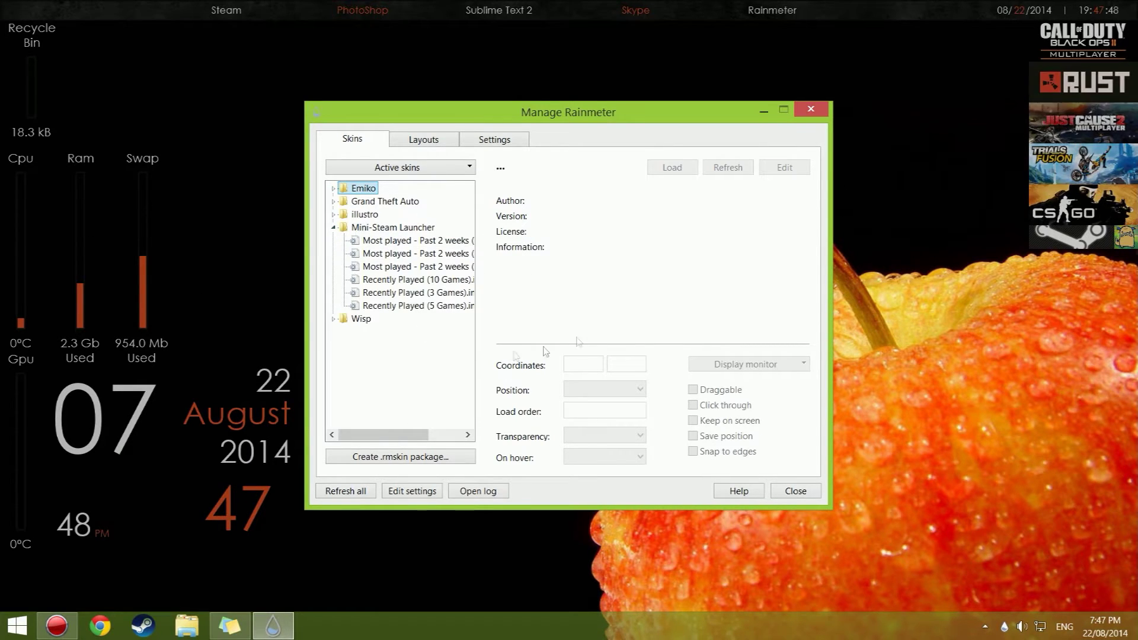
click(334, 228)
click(333, 214)
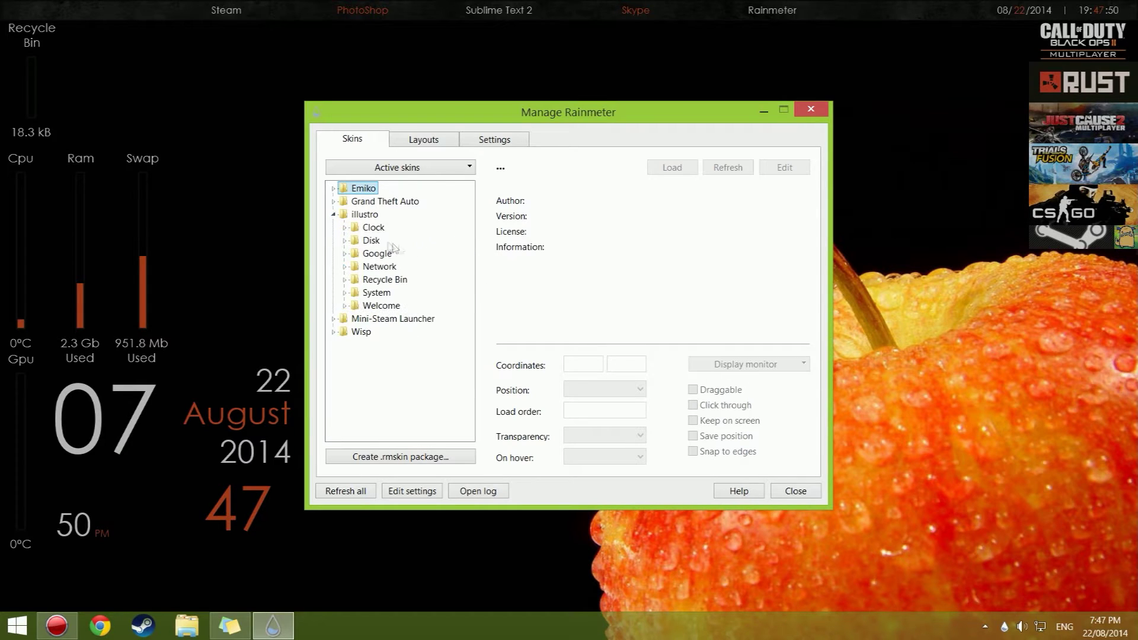
click(333, 214)
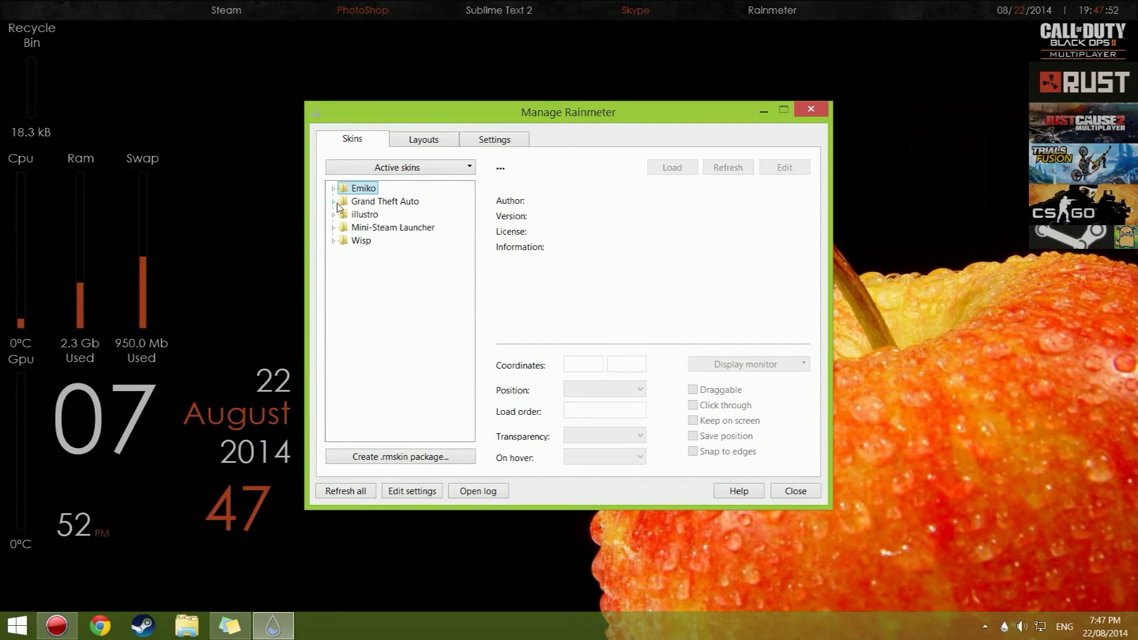
click(334, 202)
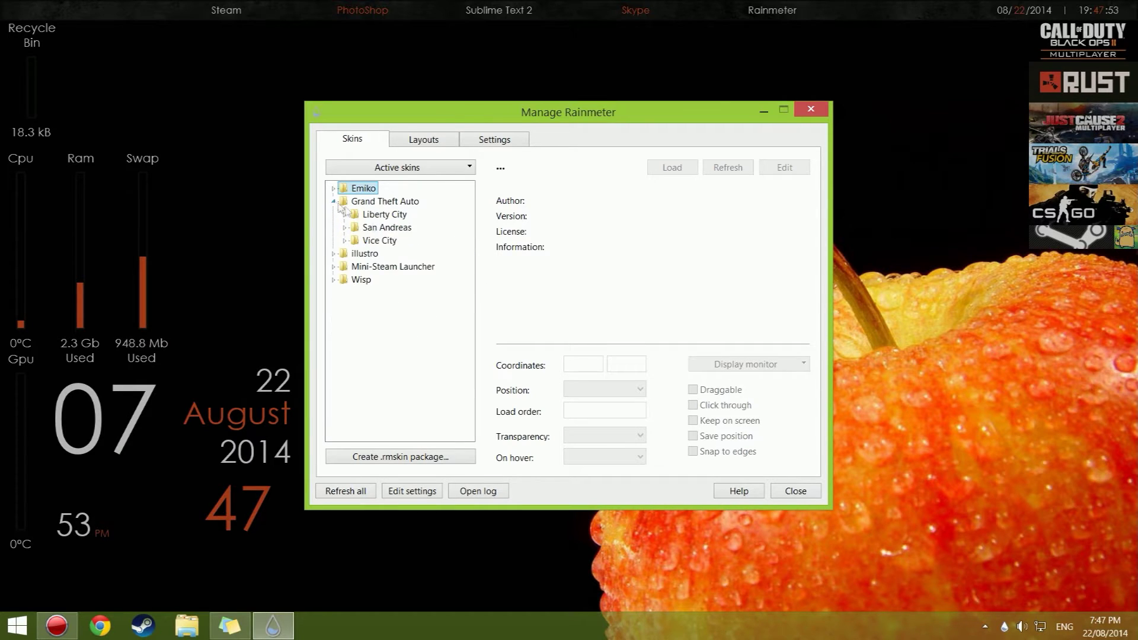
click(344, 241)
Step: Load Vice City.ini, nudge its clock widget left, then unload it and close the manager
double_click(395, 253)
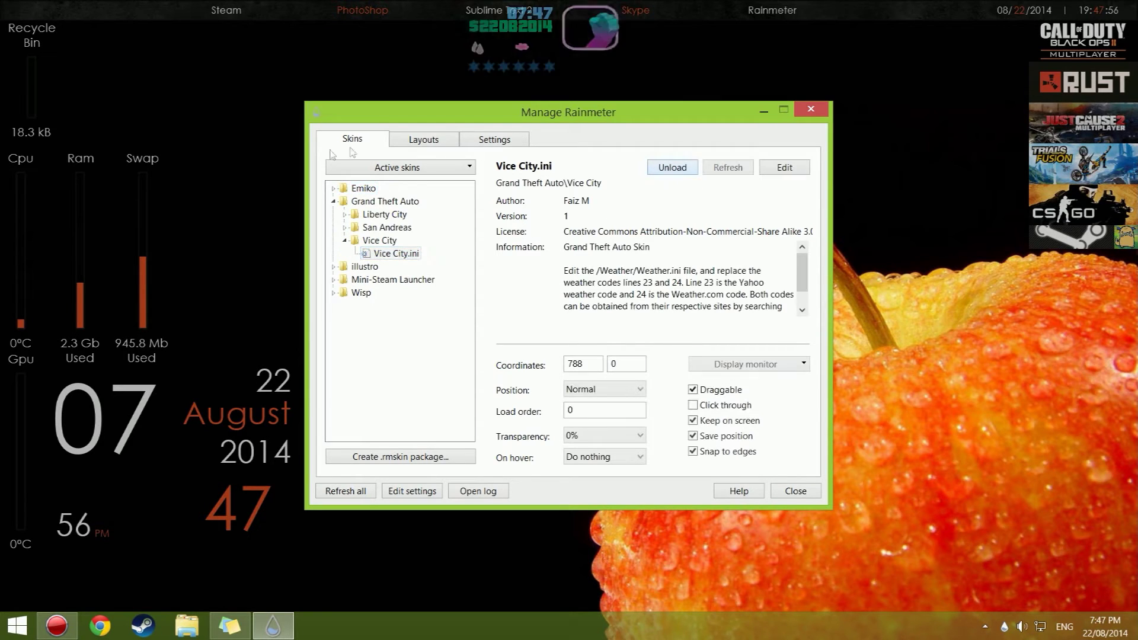
drag(551, 22, 520, 22)
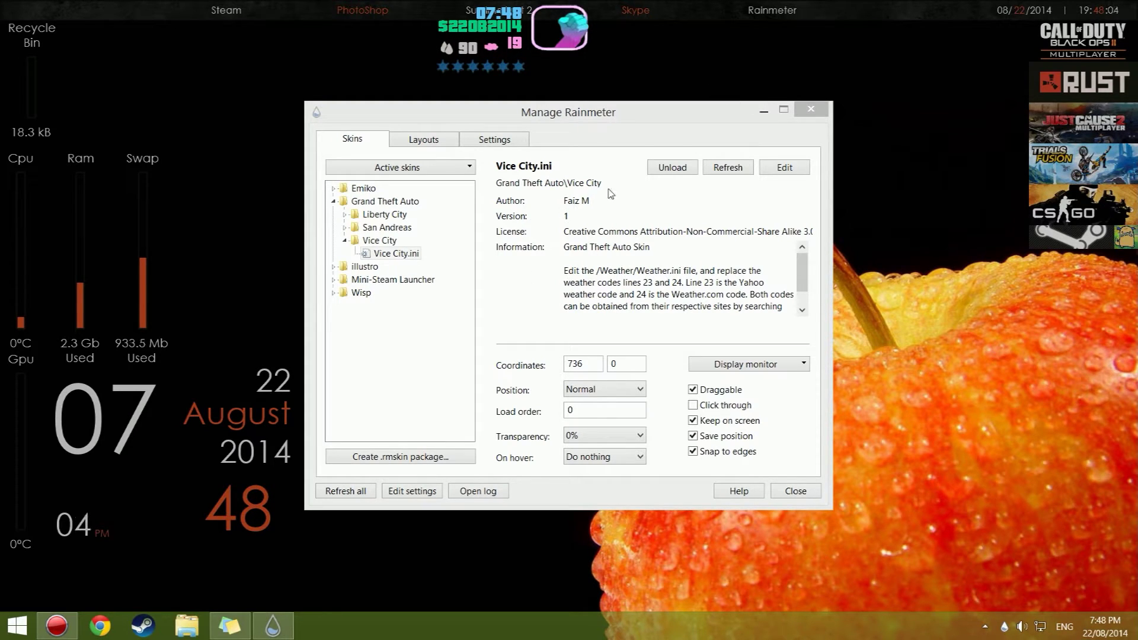
click(672, 167)
click(810, 109)
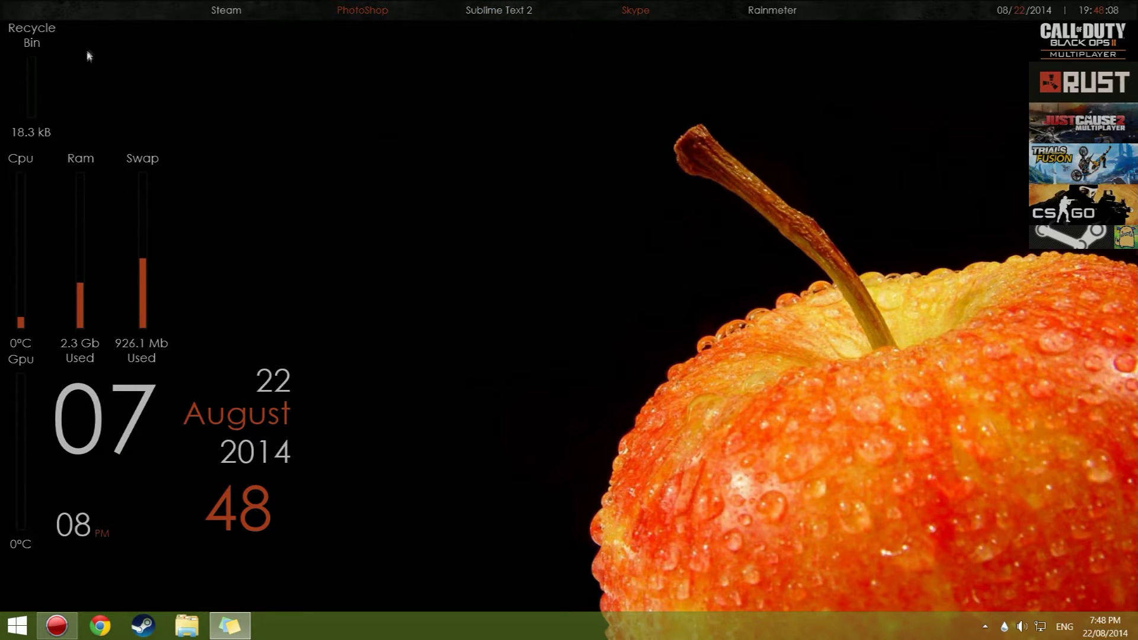
Step: Reopen the skin manager, view the skins in the Wisp folder, and minimise it to the taskbar
click(1004, 627)
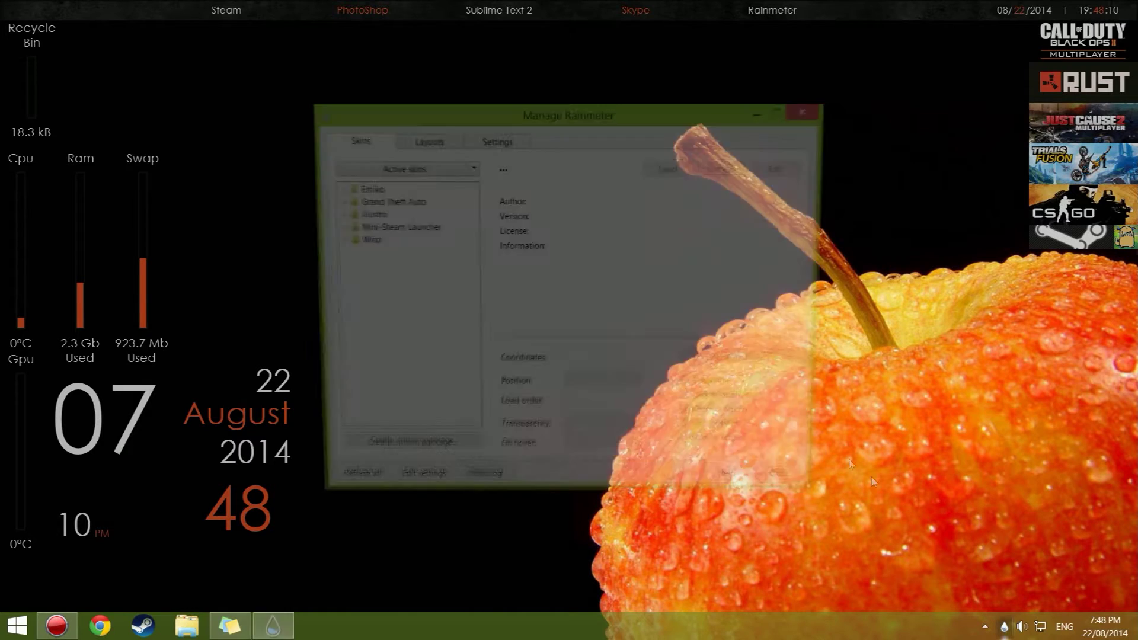
click(334, 241)
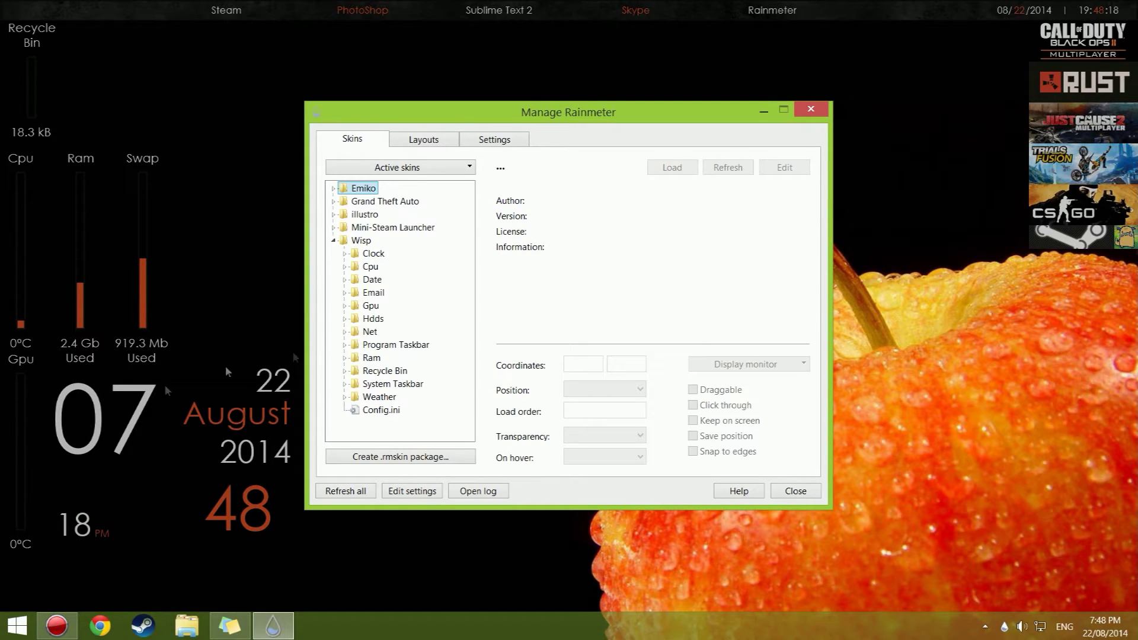
click(764, 110)
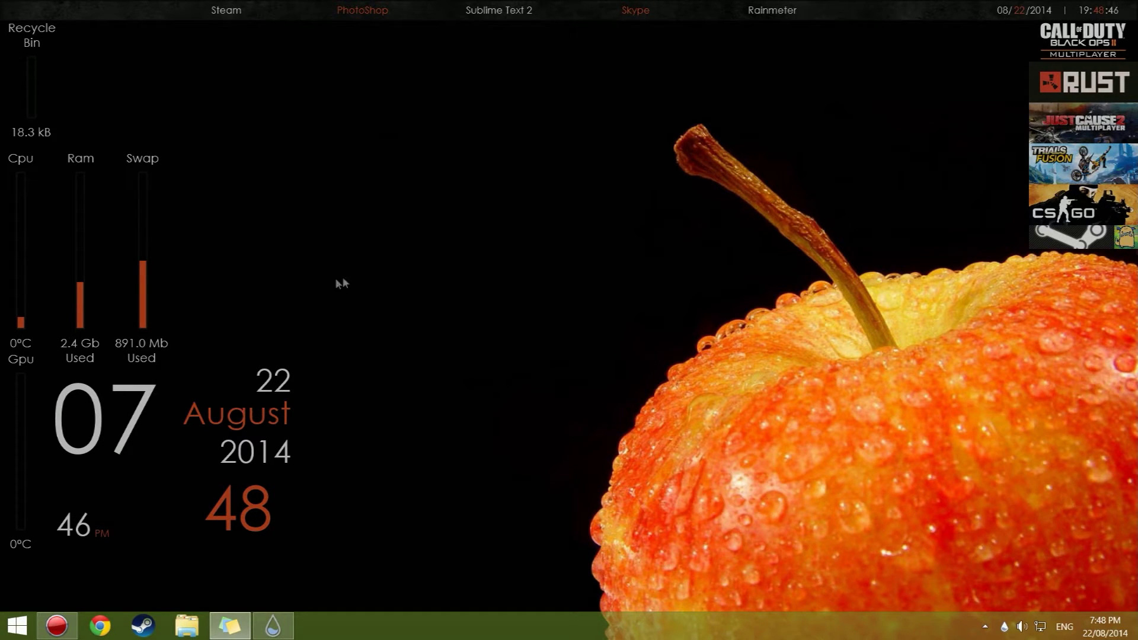
Step: Close the skin manager, then search 'rainmeter' in Chrome and open rainmeter.net
click(262, 447)
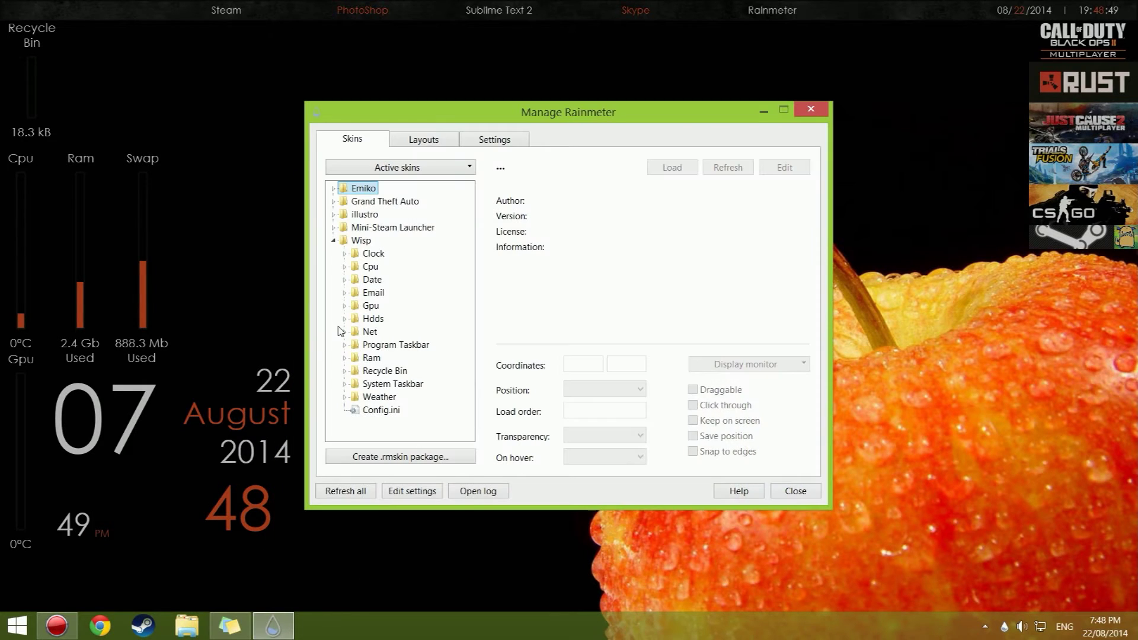
click(811, 109)
click(108, 634)
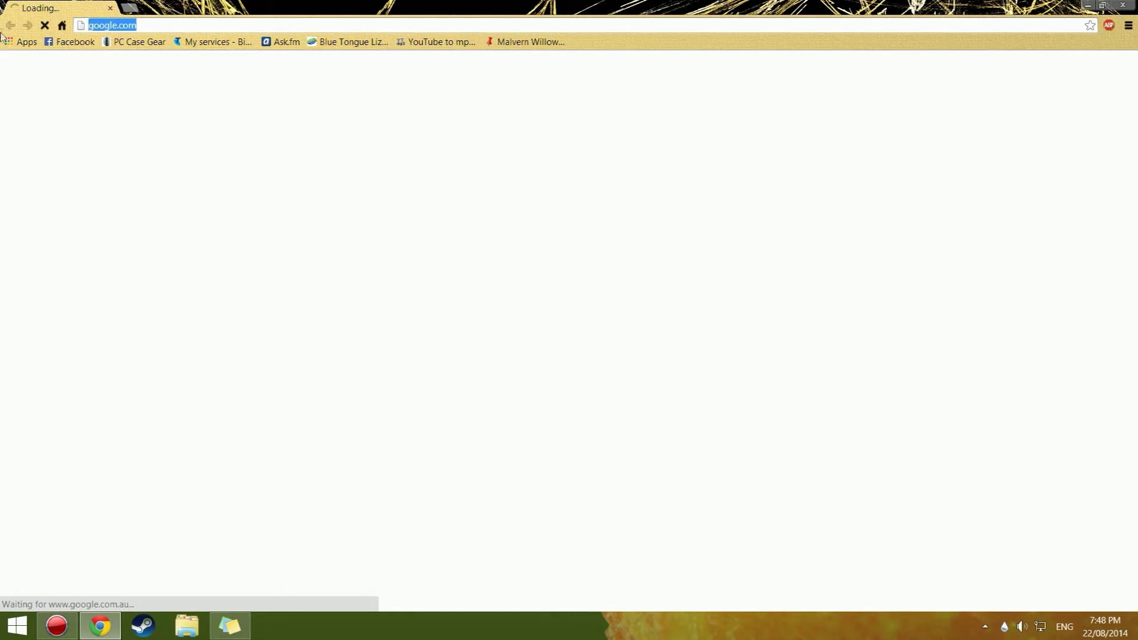
text(rainmeterr)
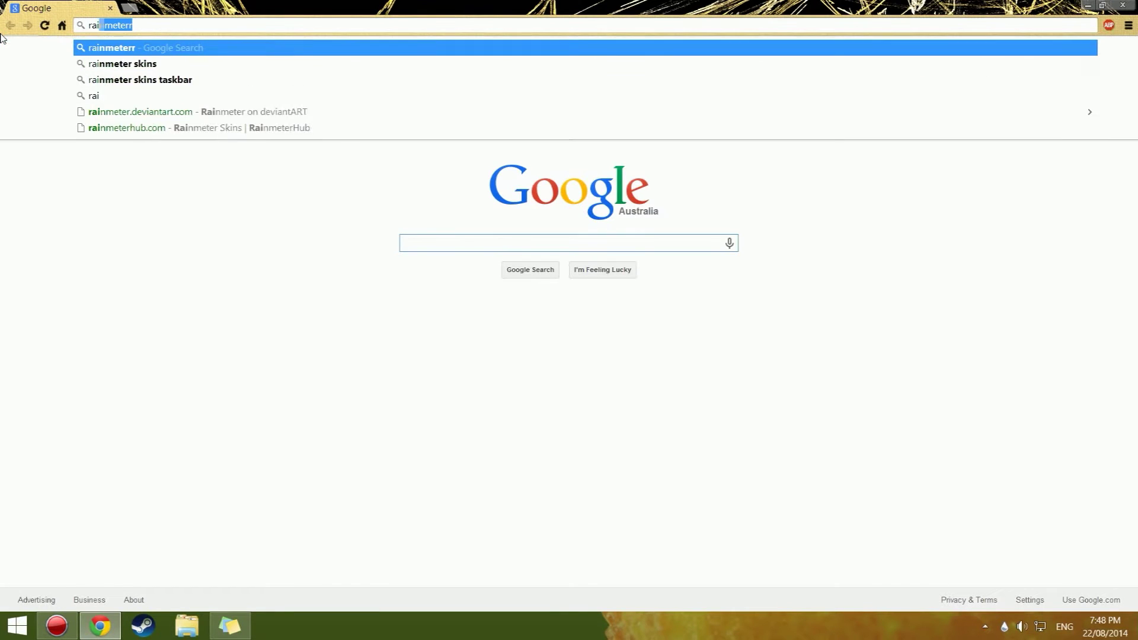
key(Return)
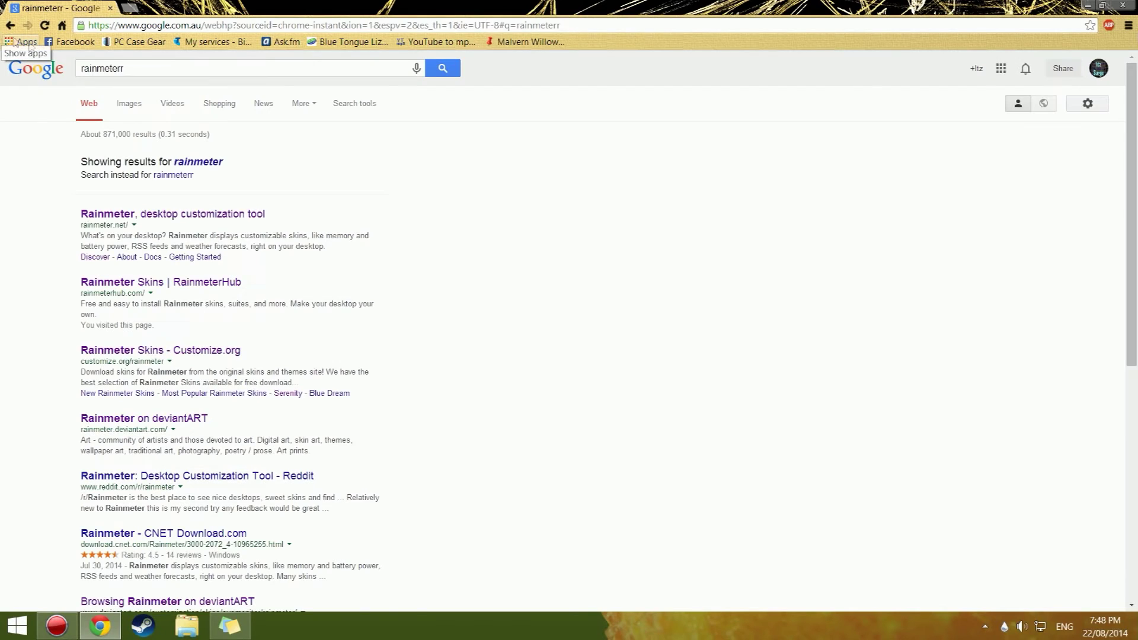
click(126, 215)
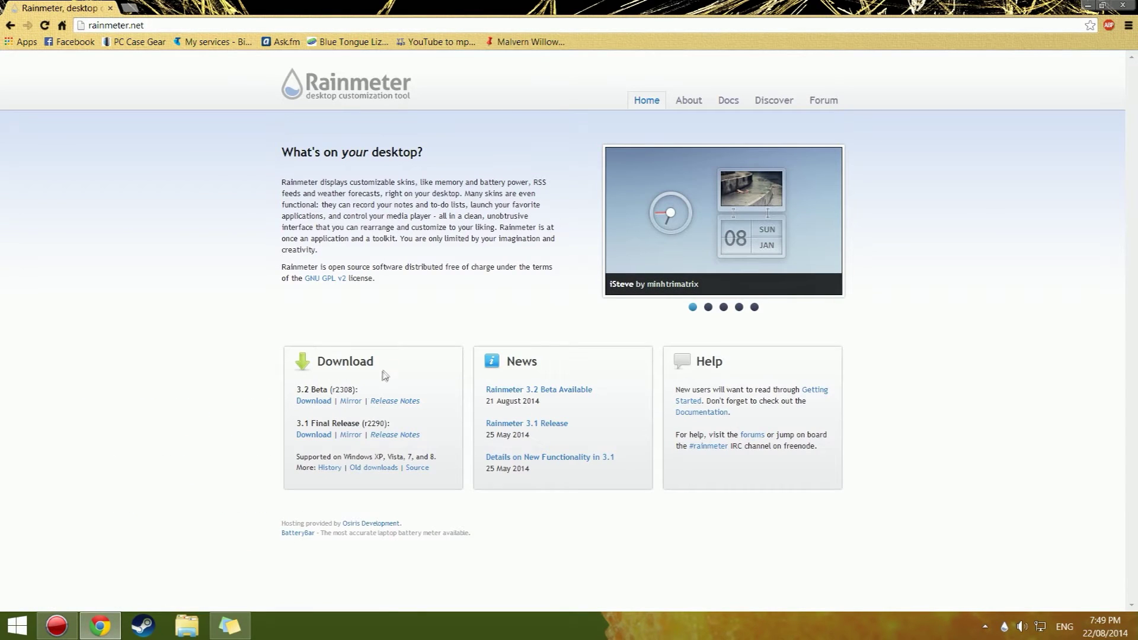
Step: Start the Rainmeter 3.2 installer download from the site, then cancel it
click(321, 406)
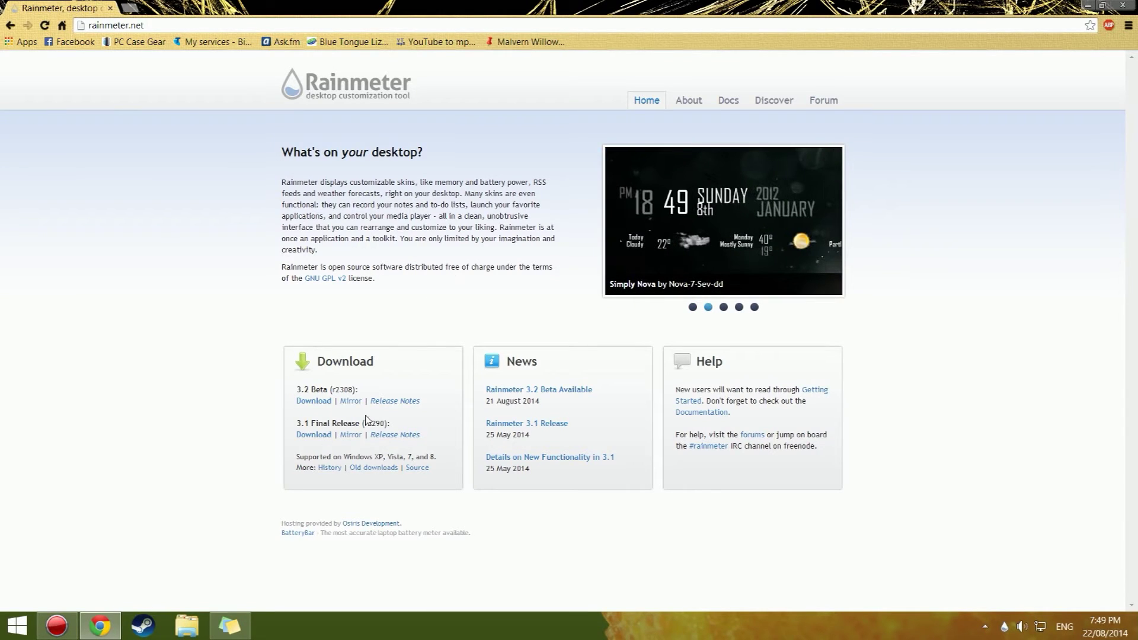
click(319, 408)
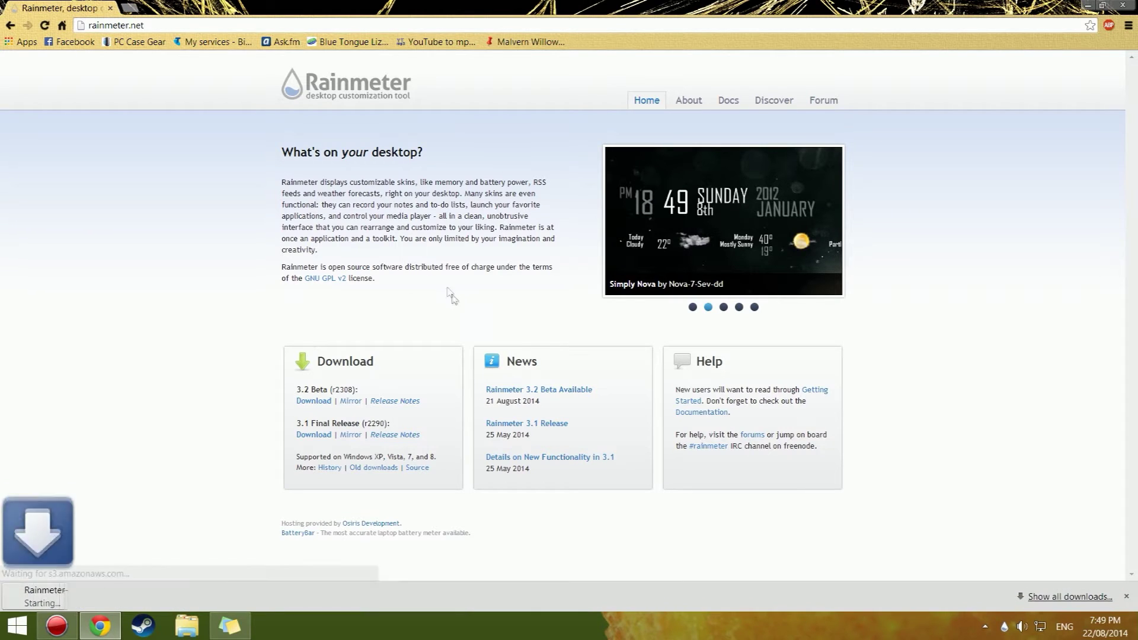
right_click(93, 595)
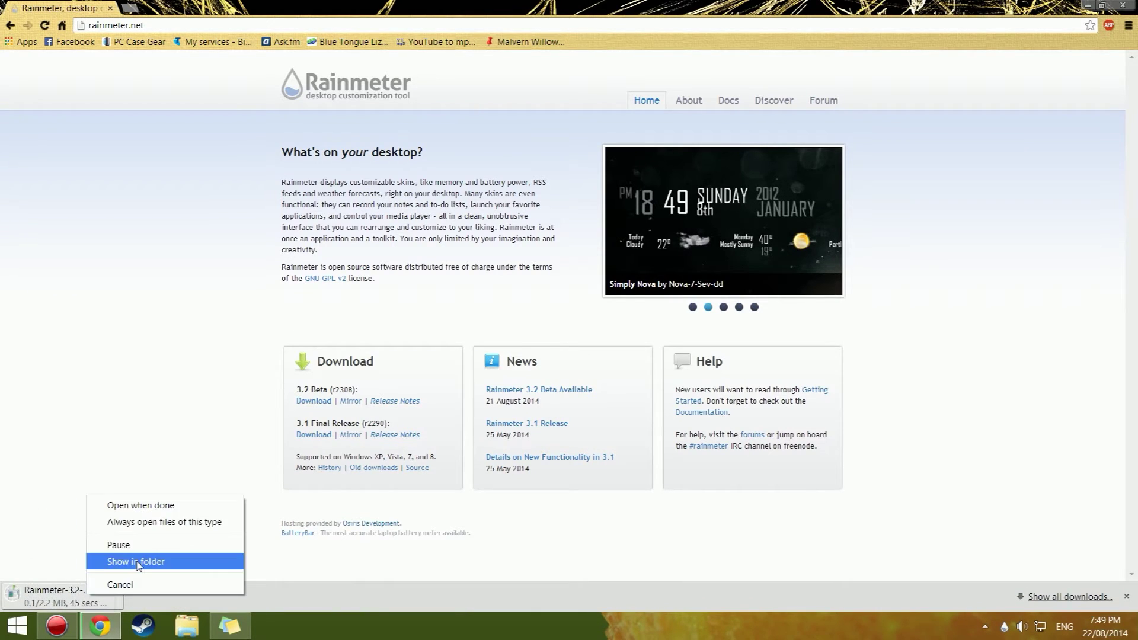
click(142, 584)
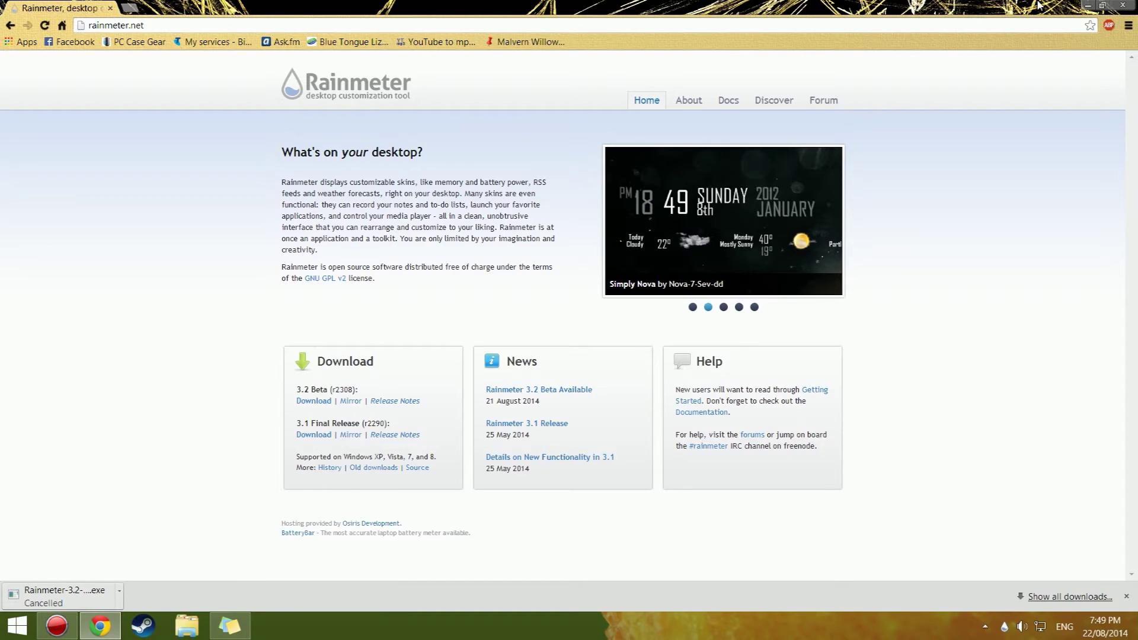
Step: Close Chrome and find the Rainmeter 3.2 beta installer in This PC's Downloads folder
click(1122, 5)
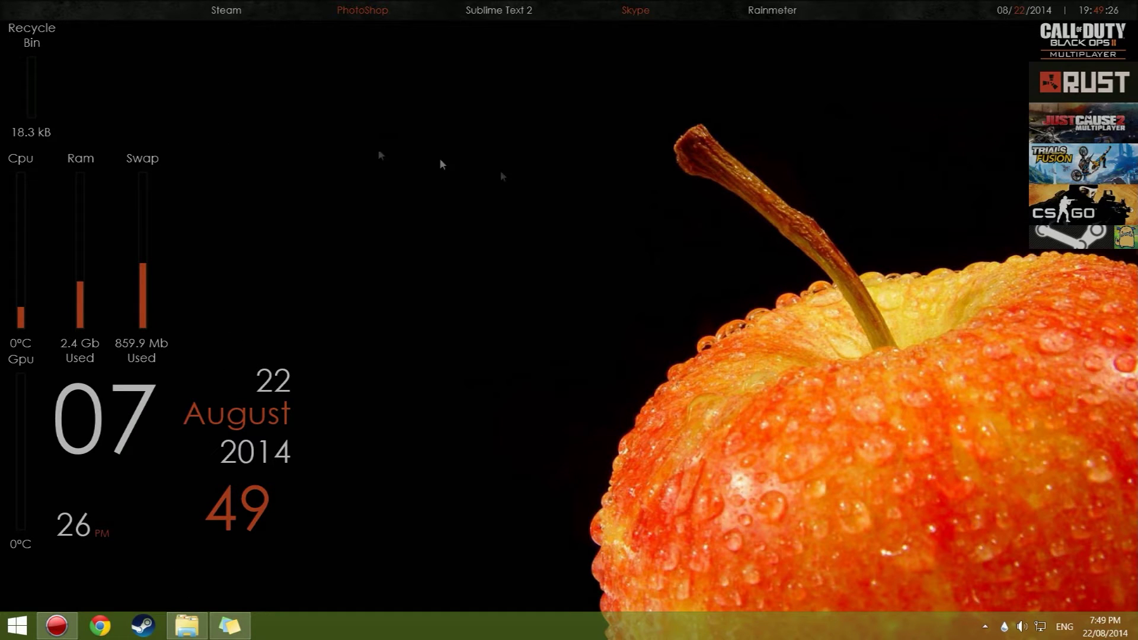
click(186, 626)
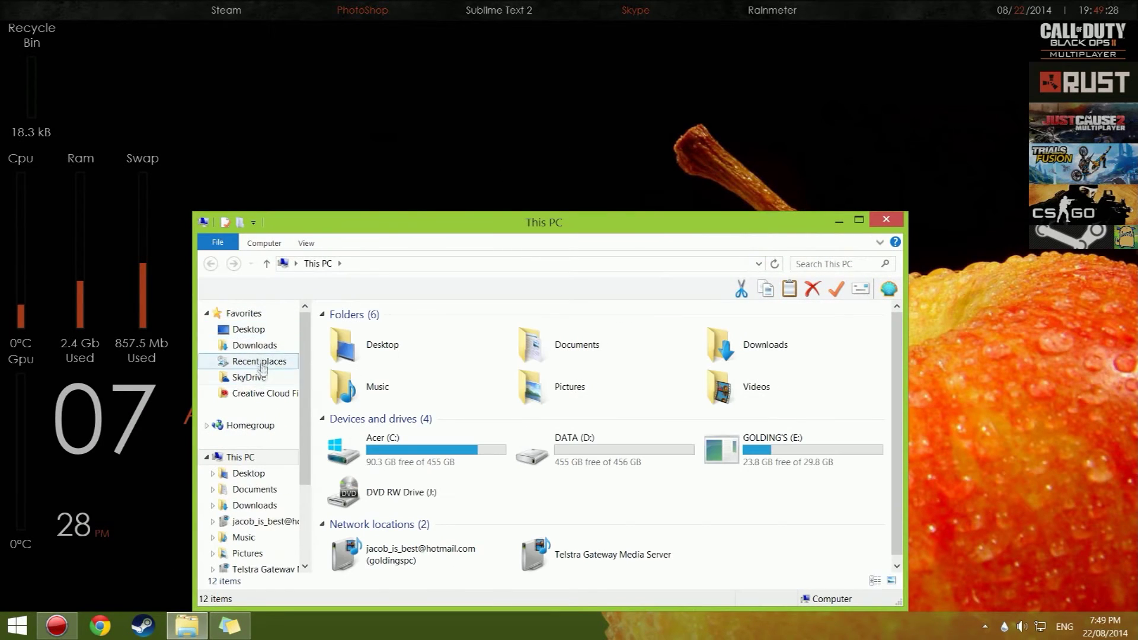
click(266, 347)
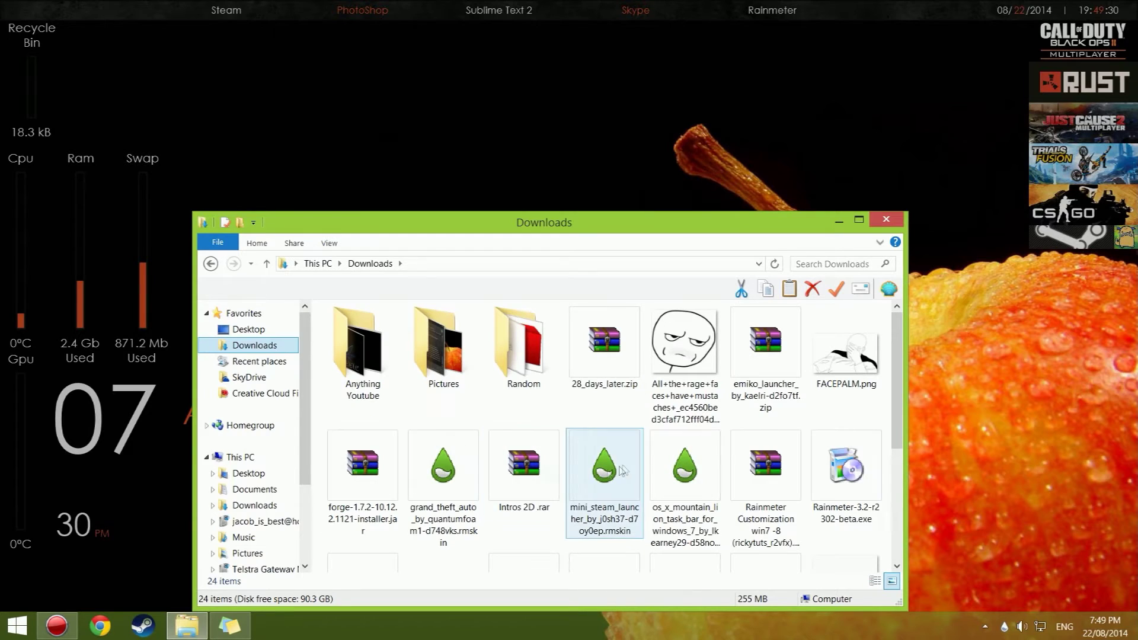
drag(904, 355, 906, 392)
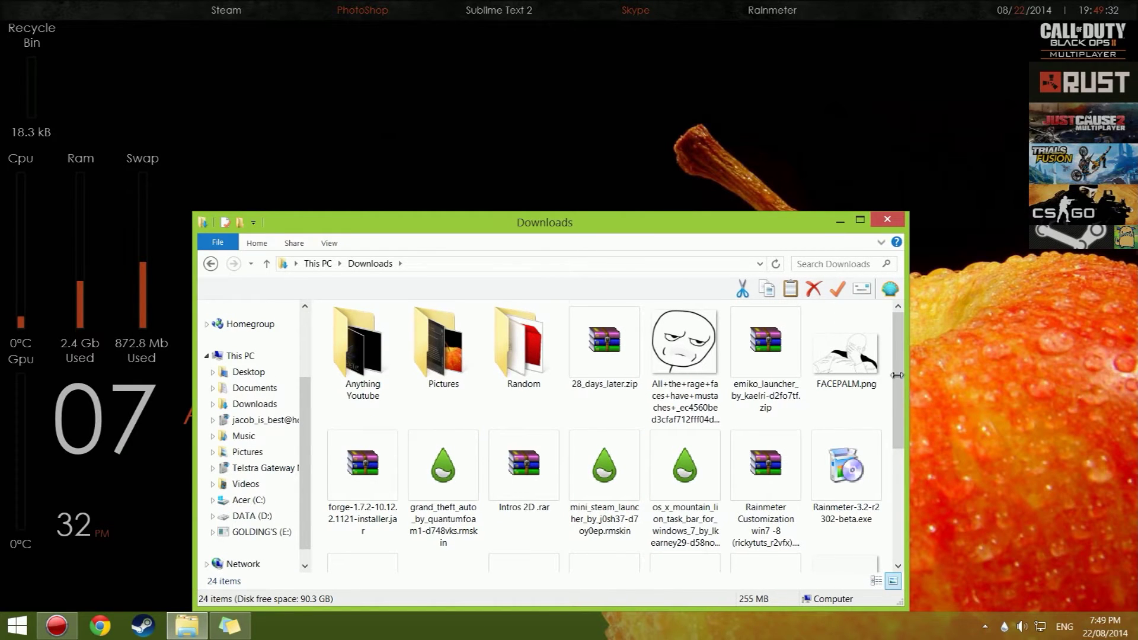
scroll(897, 374, down, 1)
click(858, 455)
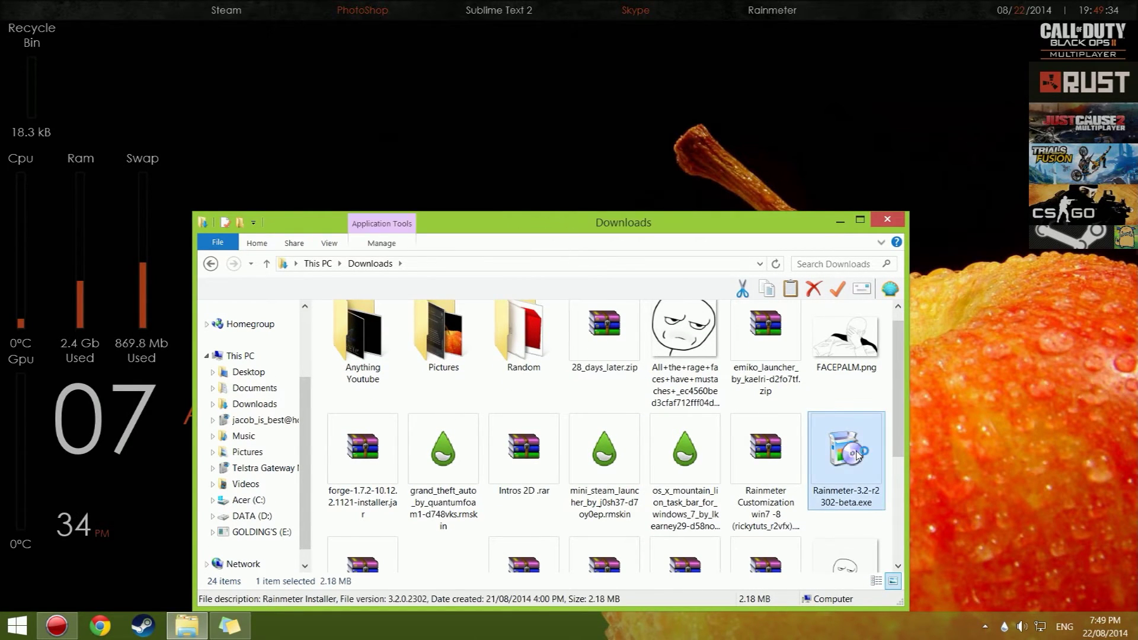
Step: Install Rainmeter-3.2-r2302-beta.exe with default options, then close the Downloads window
double_click(858, 455)
click(633, 430)
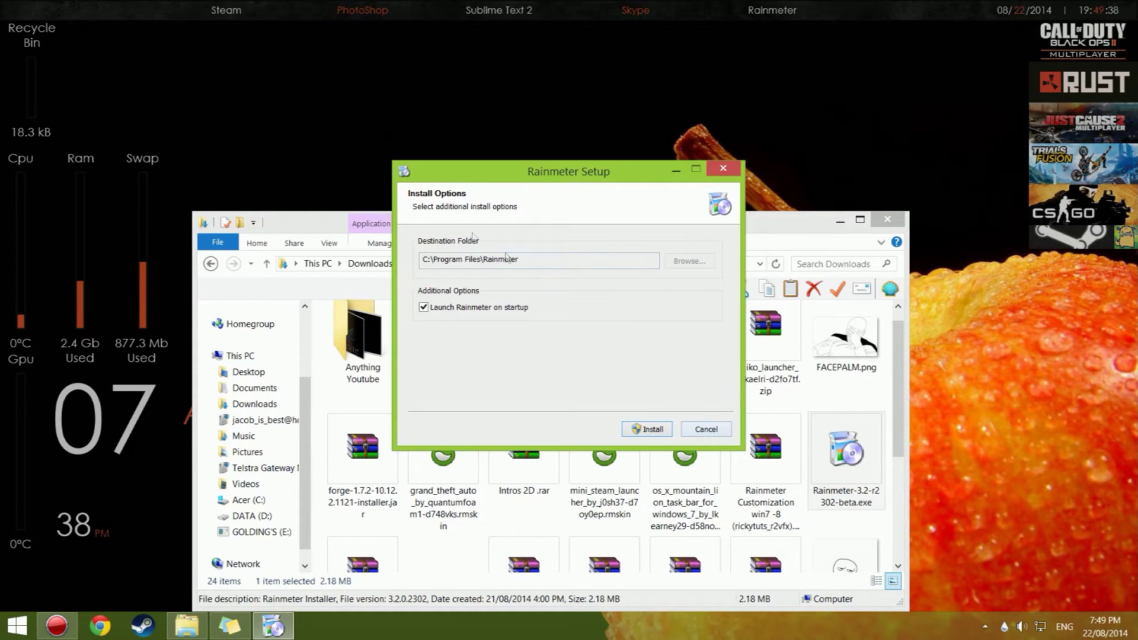
click(703, 432)
click(887, 219)
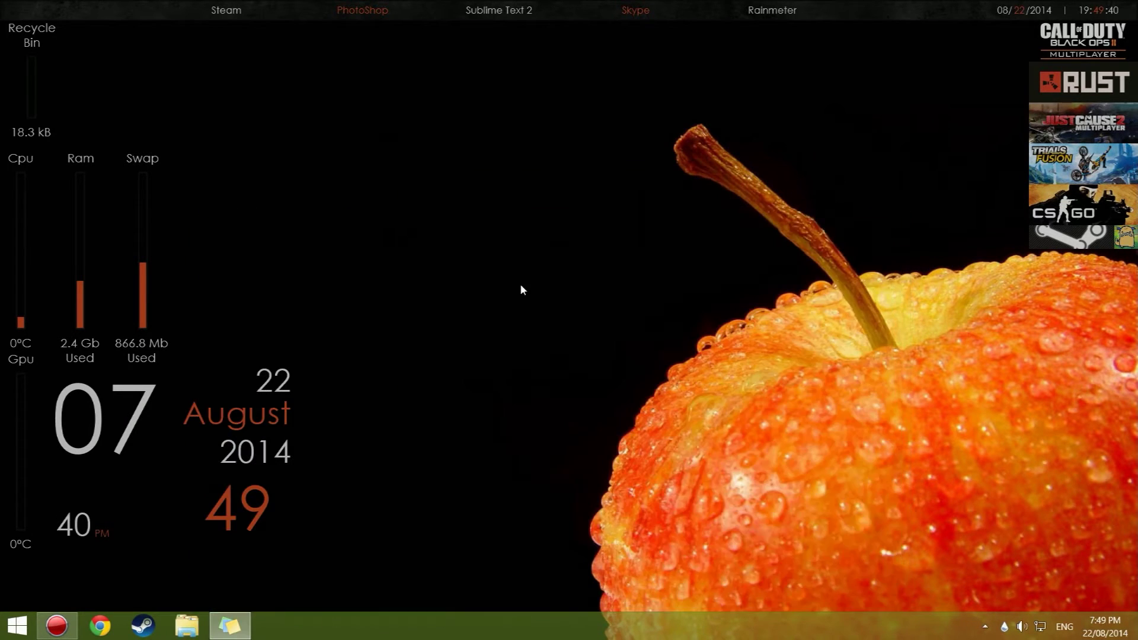
Step: Check the installed skins in the Rainmeter manager, close it, and bring up Chrome on Google
click(1002, 627)
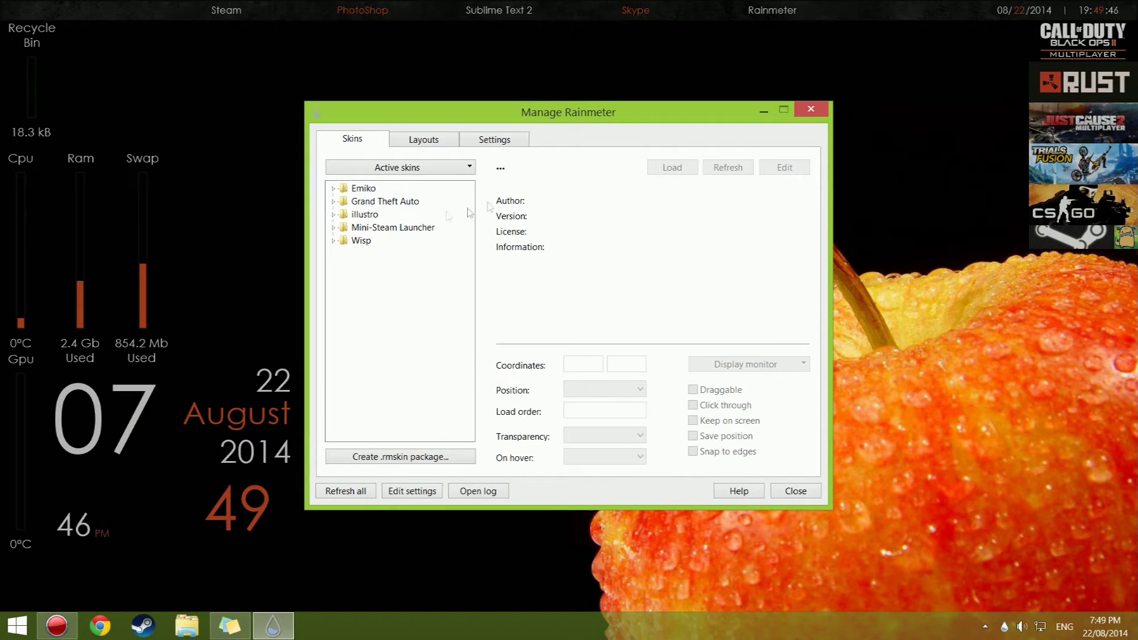
click(810, 109)
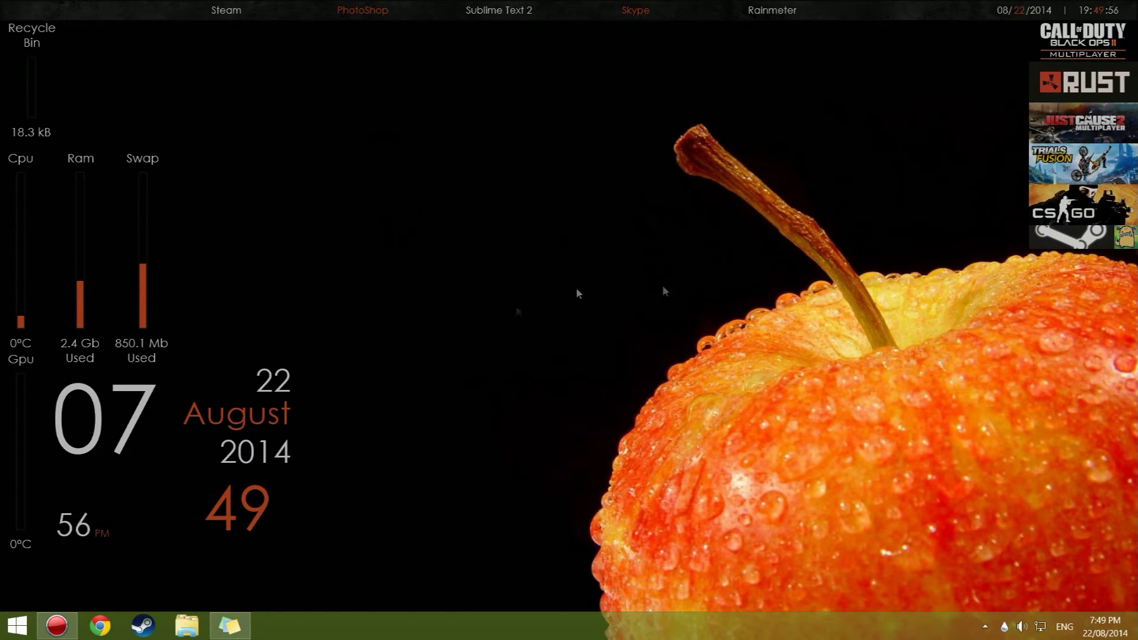
click(99, 628)
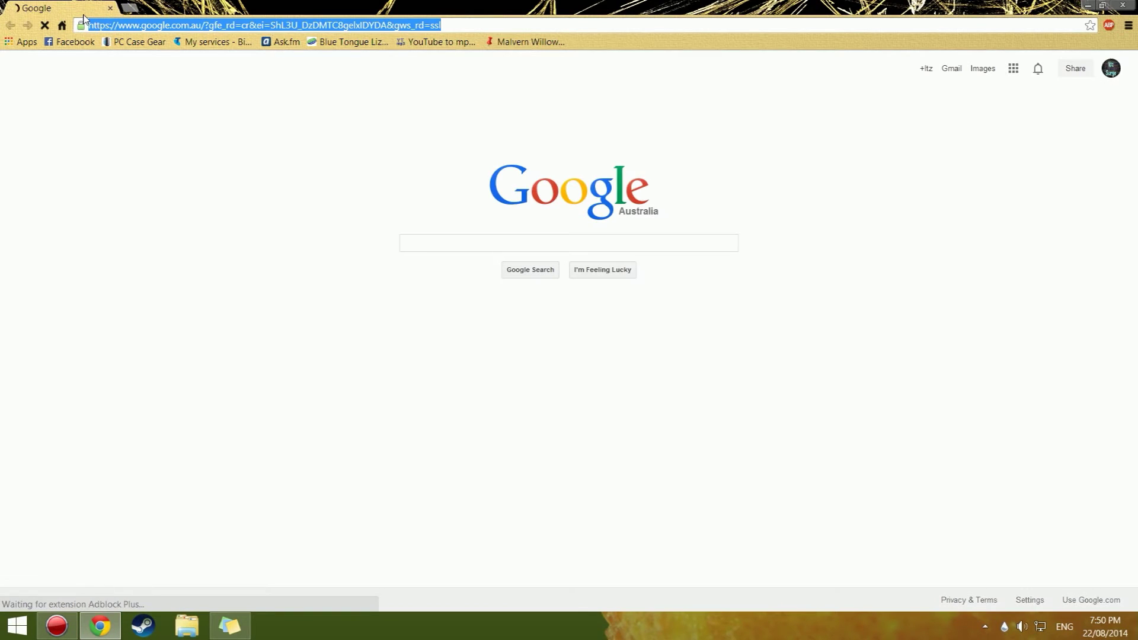
Step: Search Google for 'rainmeterr' and open the Customize.org Rainmeter skins result
text(rainmeterr)
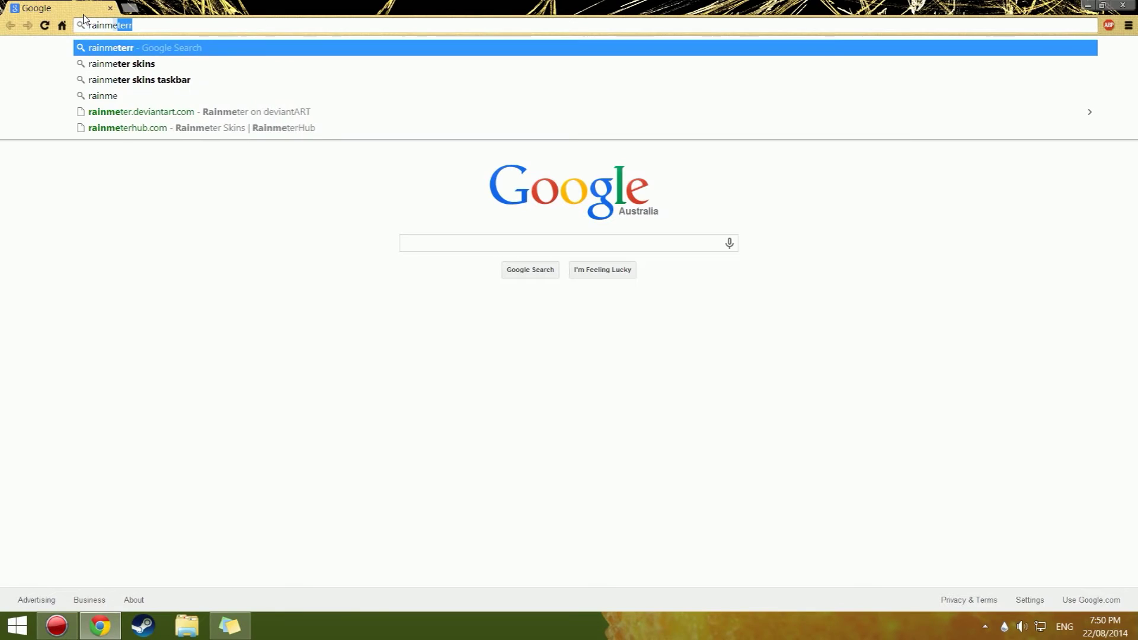
key(Return)
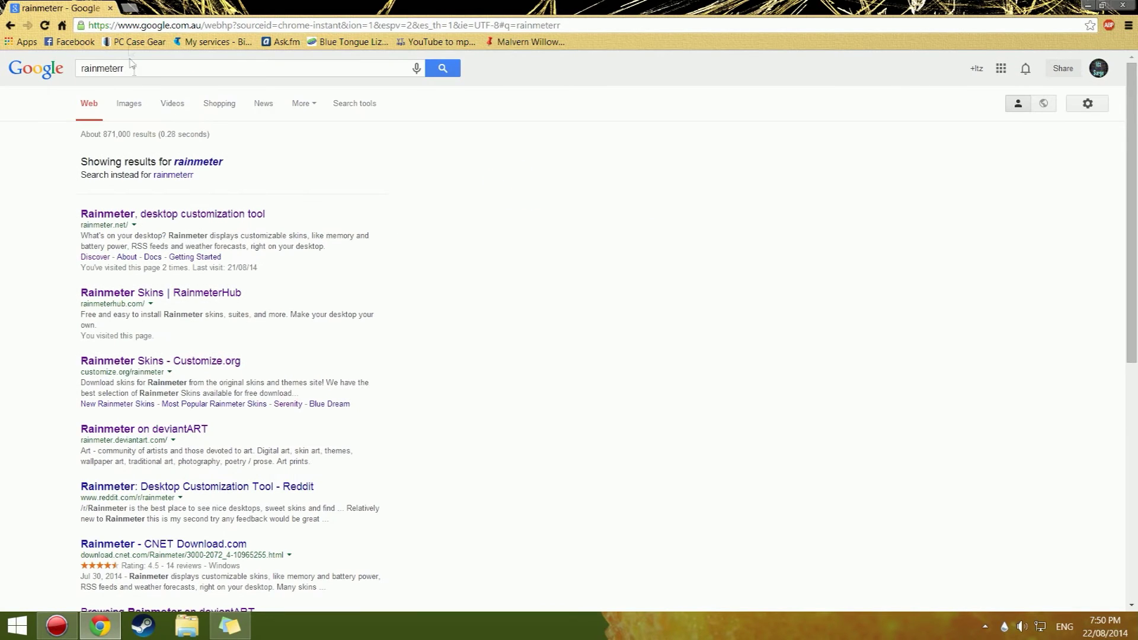
click(195, 362)
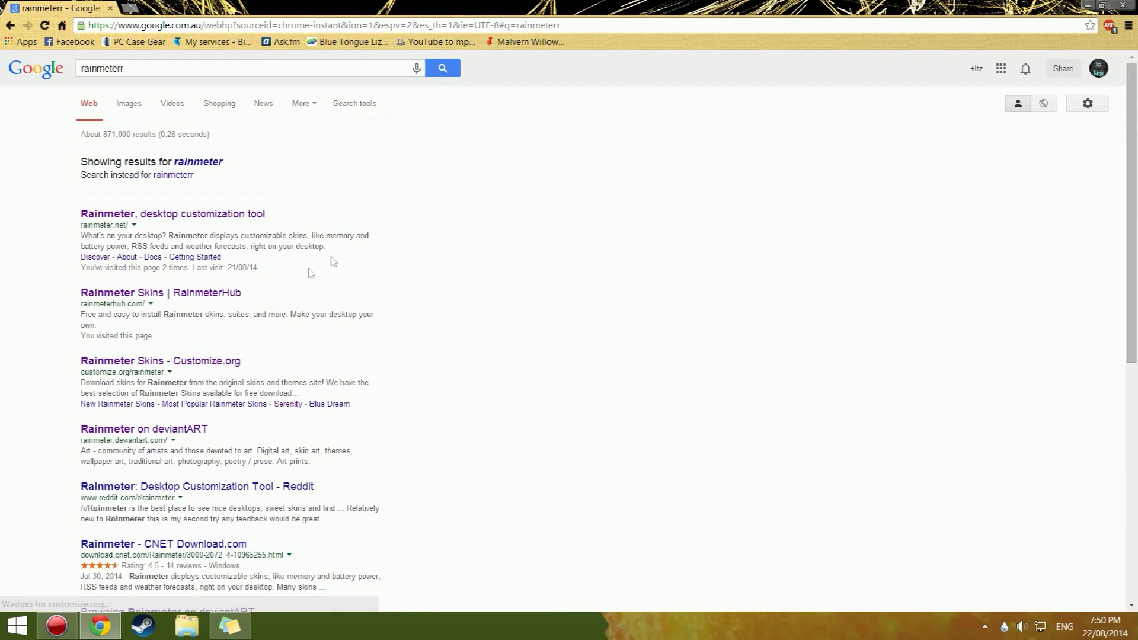
Step: Go back to the results, open Rainmeter on deviantART, and dismiss the login panel
click(10, 25)
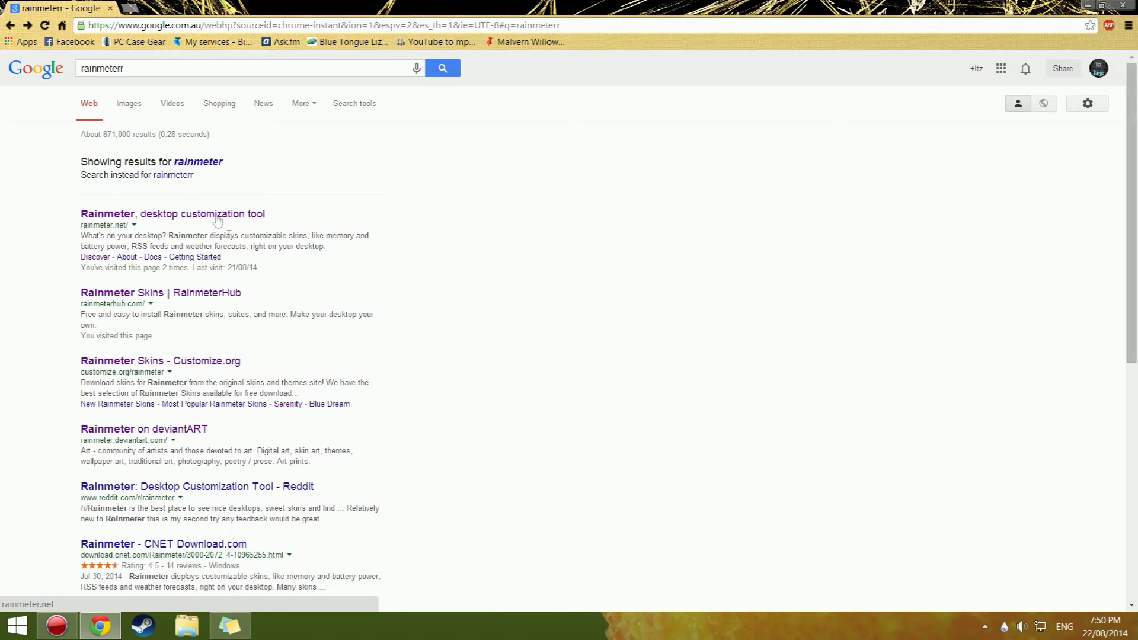
click(157, 432)
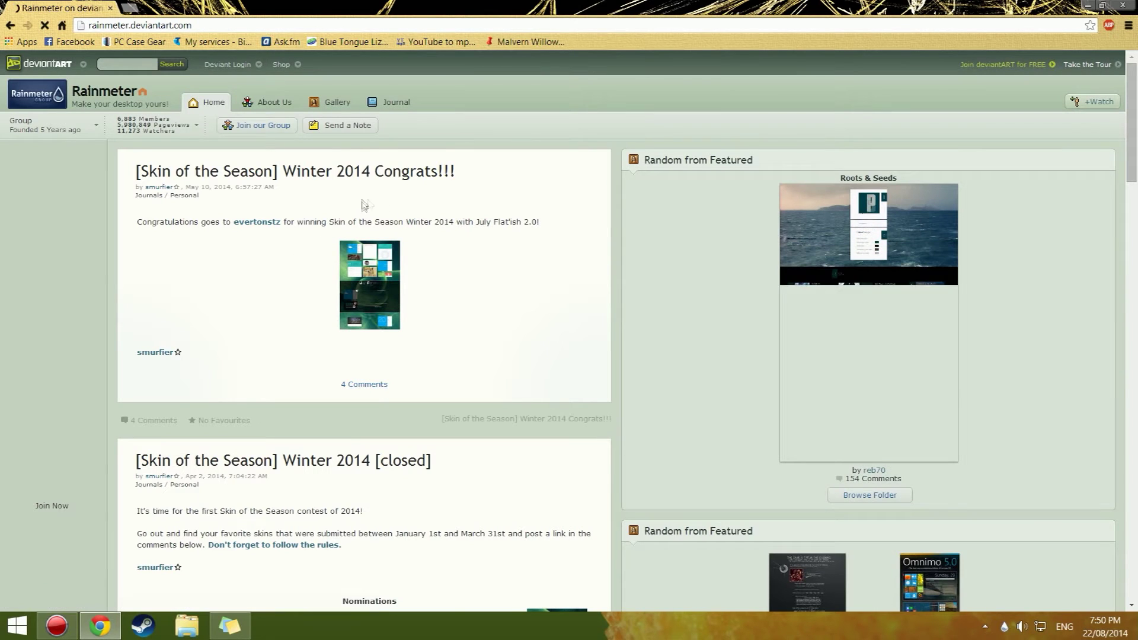
click(227, 64)
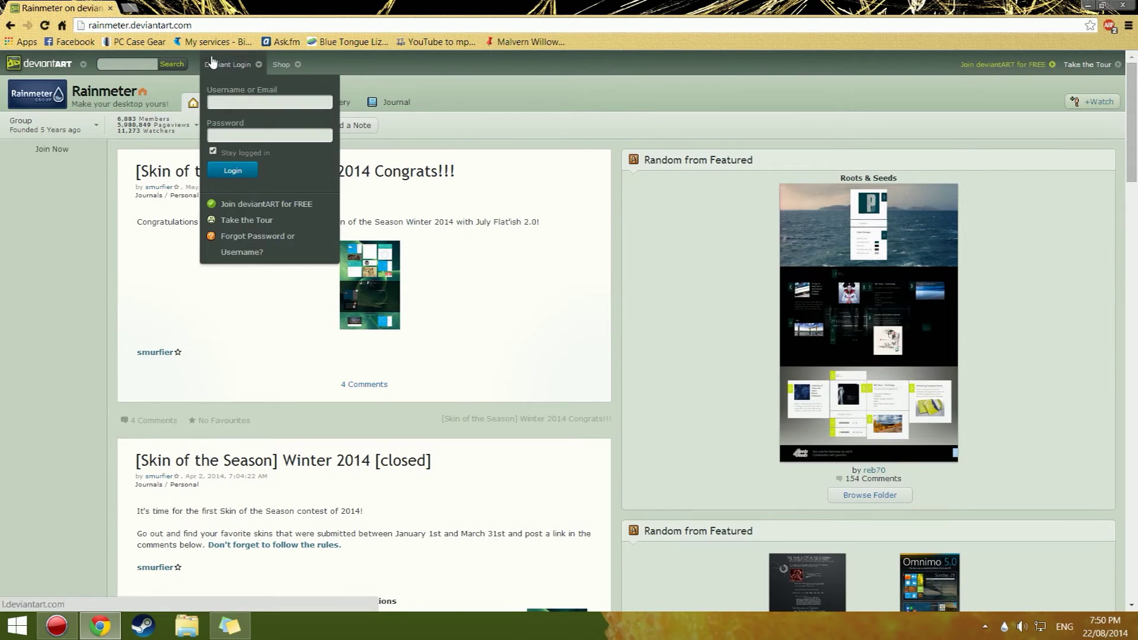
click(219, 63)
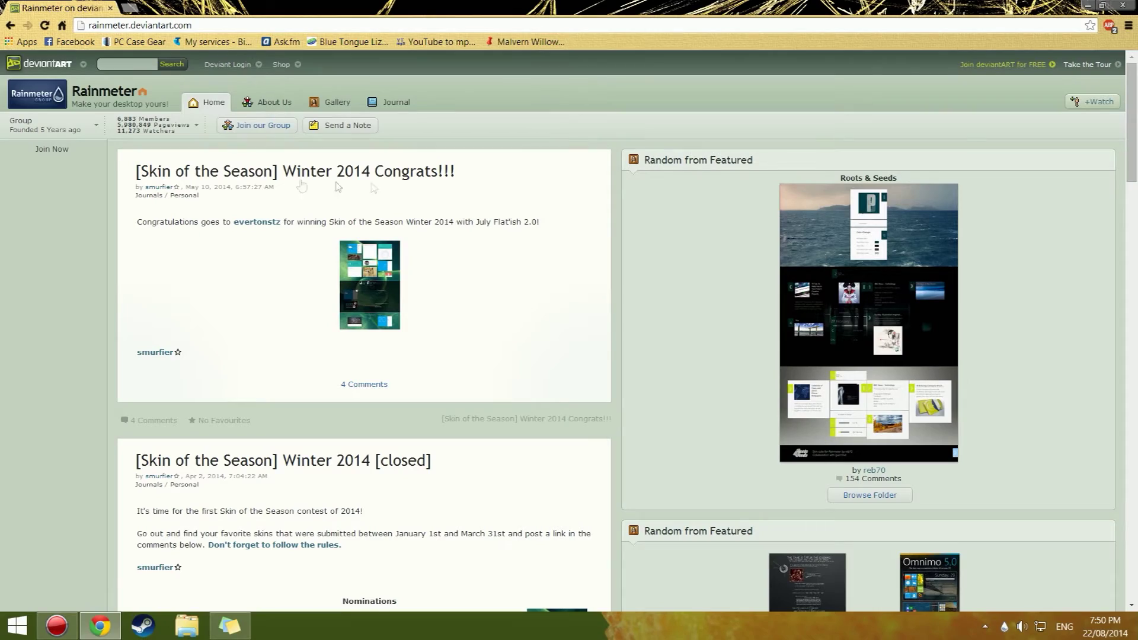
Step: Scroll through the group page's Skin of the Season posts
scroll(350, 270, down, 5)
scroll(456, 246, down, 5)
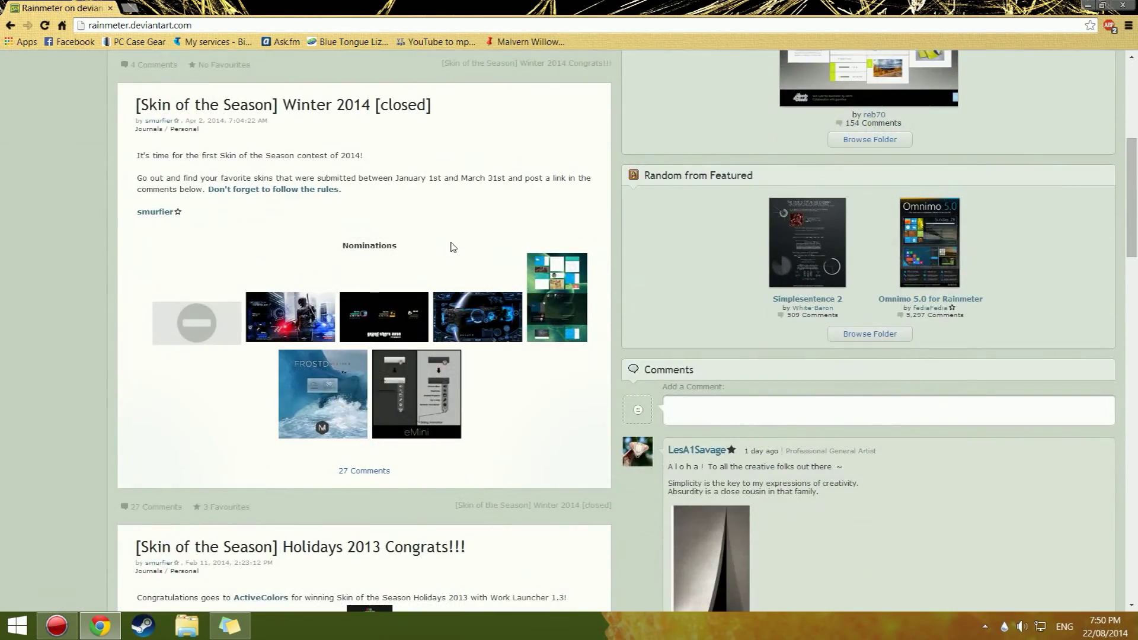
scroll(468, 240, up, 10)
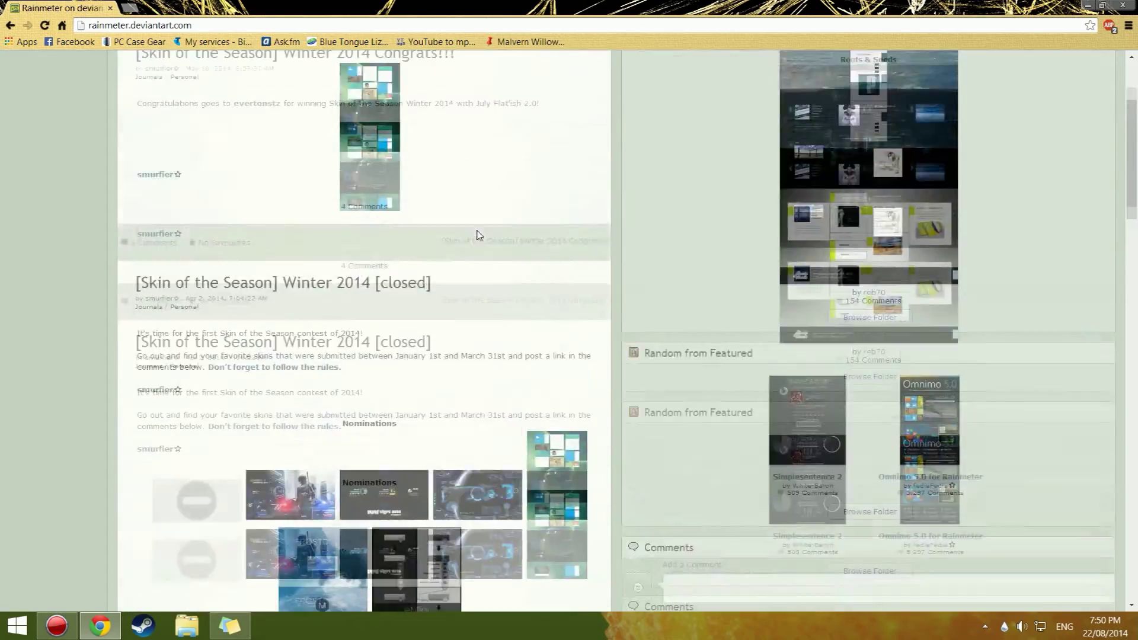
scroll(457, 285, down, 20)
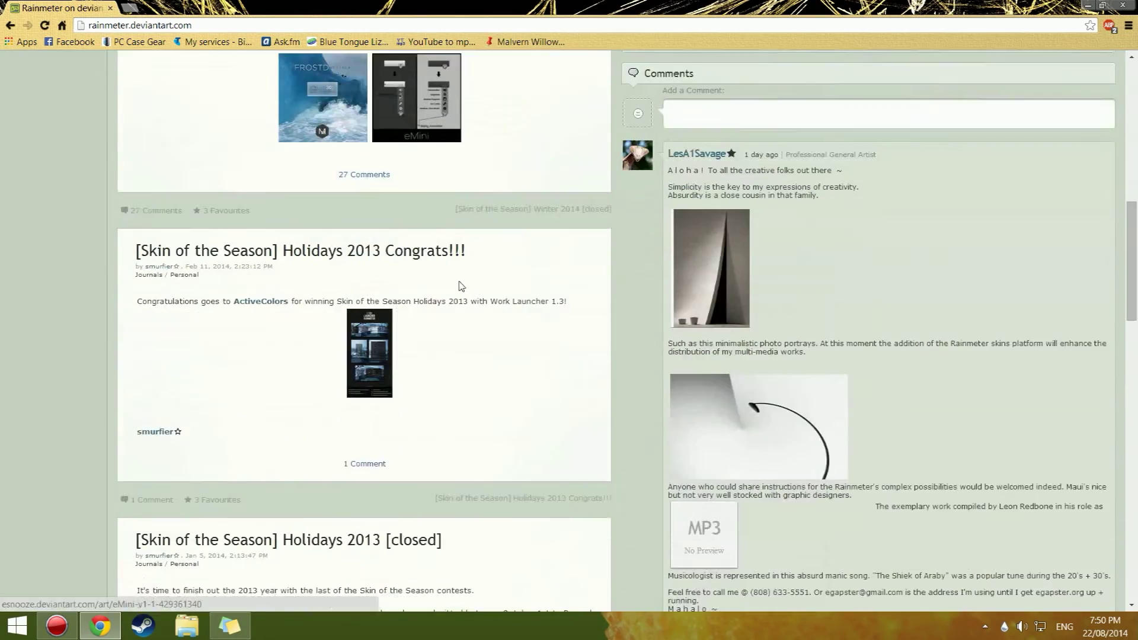
scroll(357, 314, down, 3)
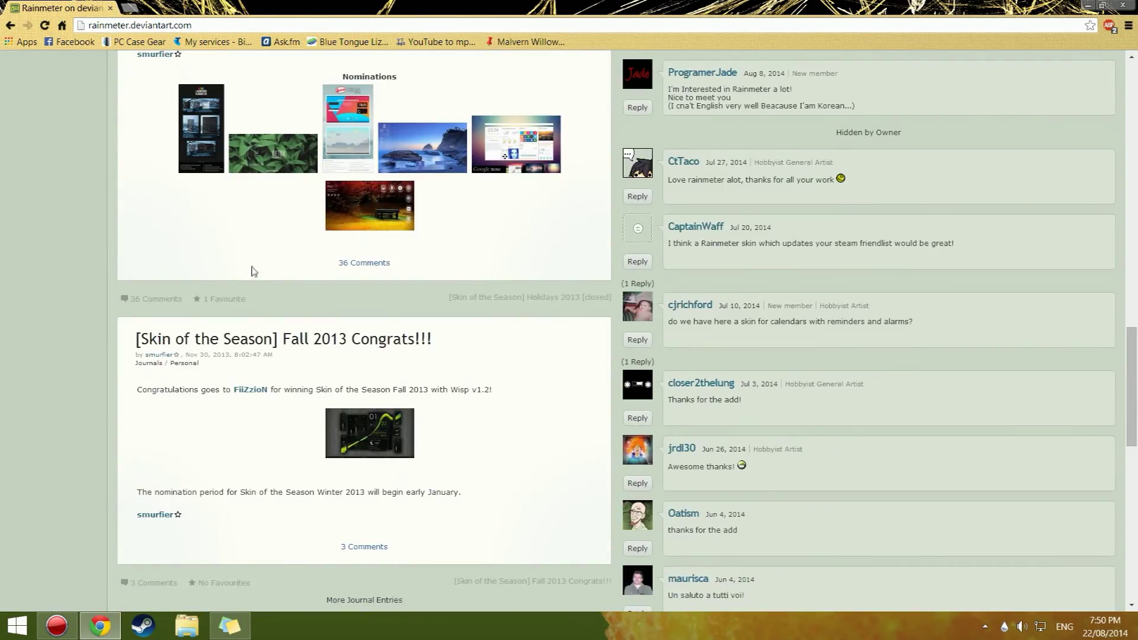
scroll(254, 272, down, 6)
scroll(252, 268, up, 7)
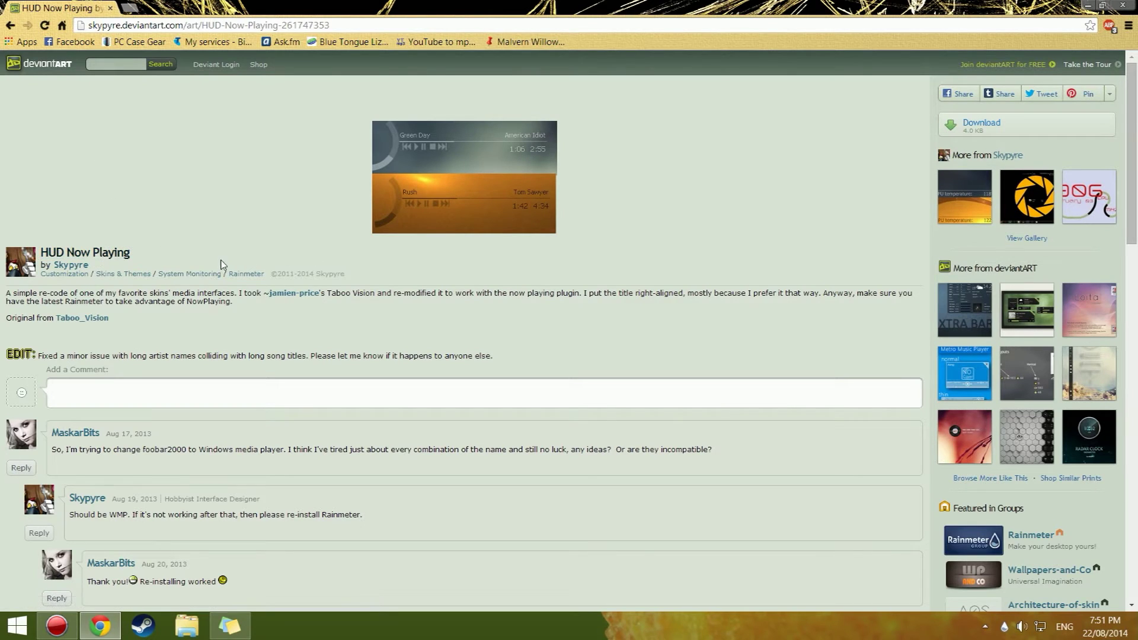
Step: Download the HUD Now Playing skin and show the file in its Downloads folder
click(1037, 131)
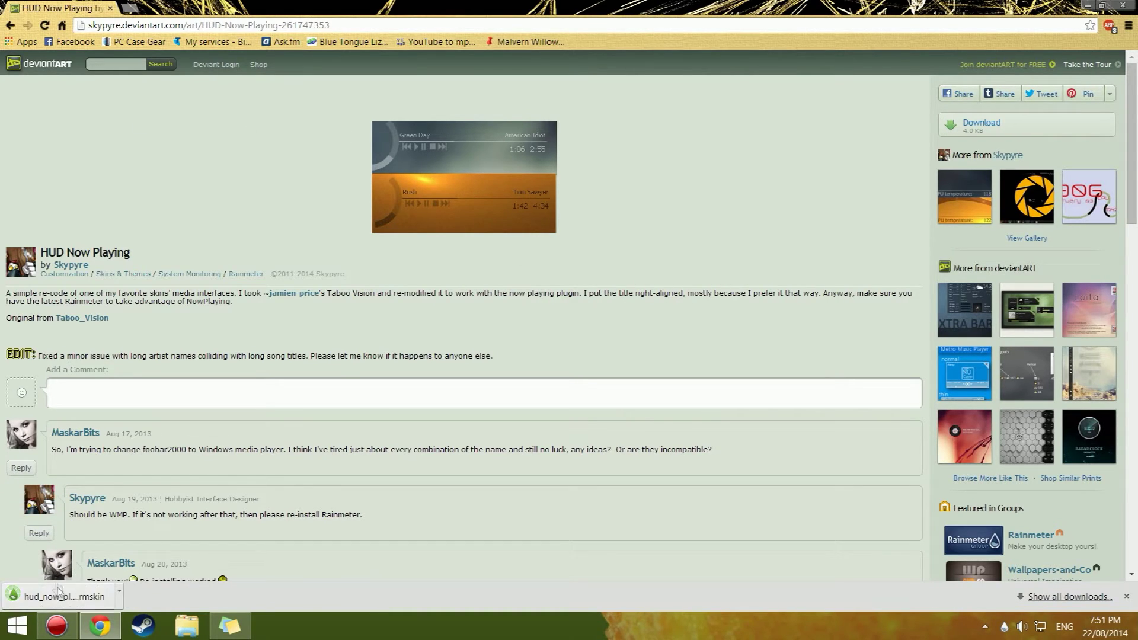
right_click(68, 602)
click(121, 563)
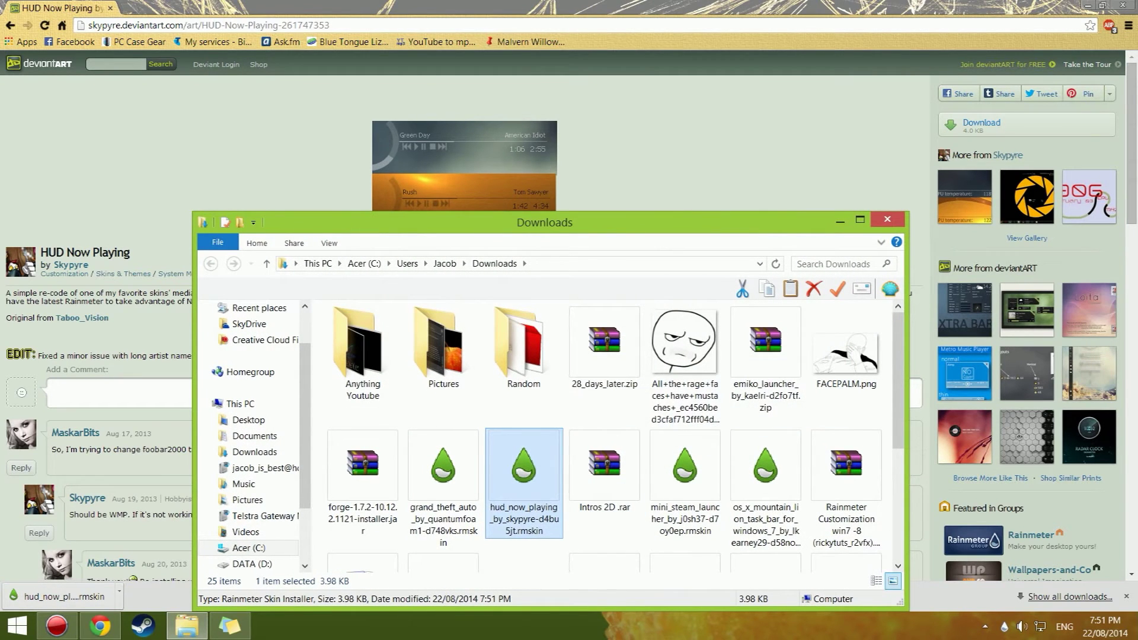
Step: Move the hud_now_playing .rmskin file from Downloads onto the desktop
key(Delete)
click(839, 220)
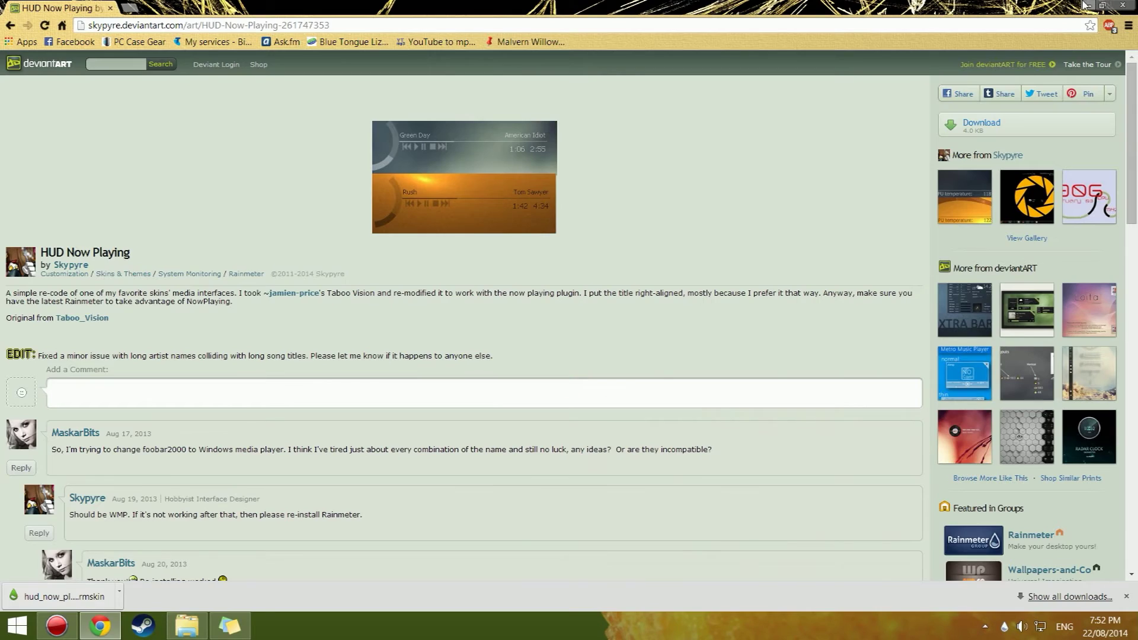
click(1084, 4)
key(ctrl+v)
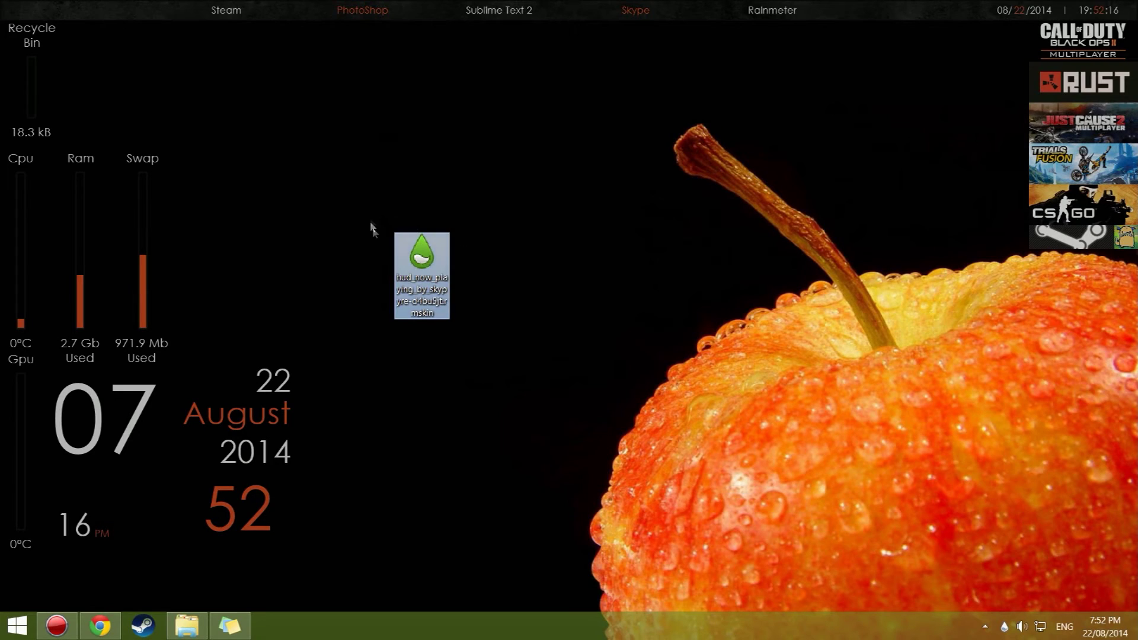
Step: Open the hud_now_playing .rmskin file on the desktop in the Rainmeter Skin Installer
double_click(422, 261)
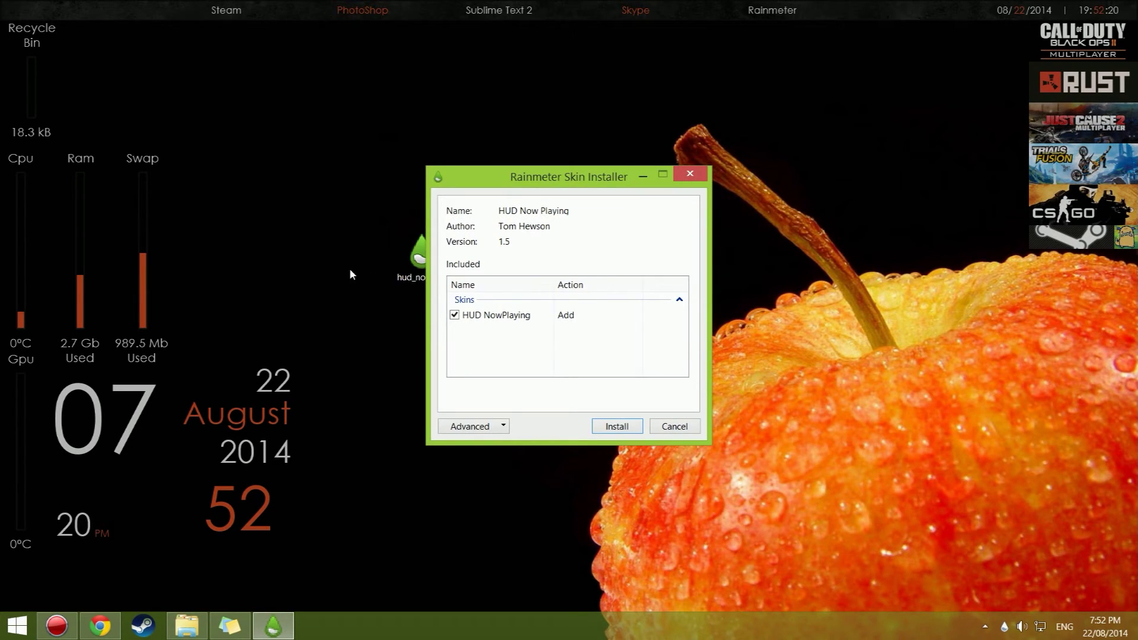
Step: Browse Documents > Rainmeter > Skins to review the five skin folders, then close Explorer
click(186, 626)
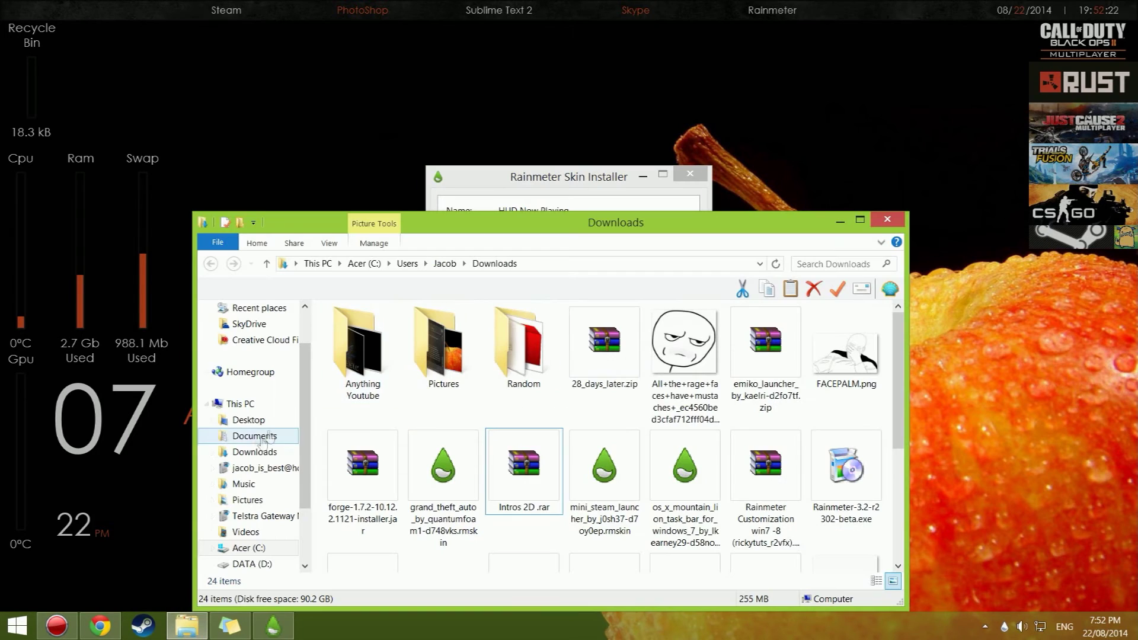
click(262, 438)
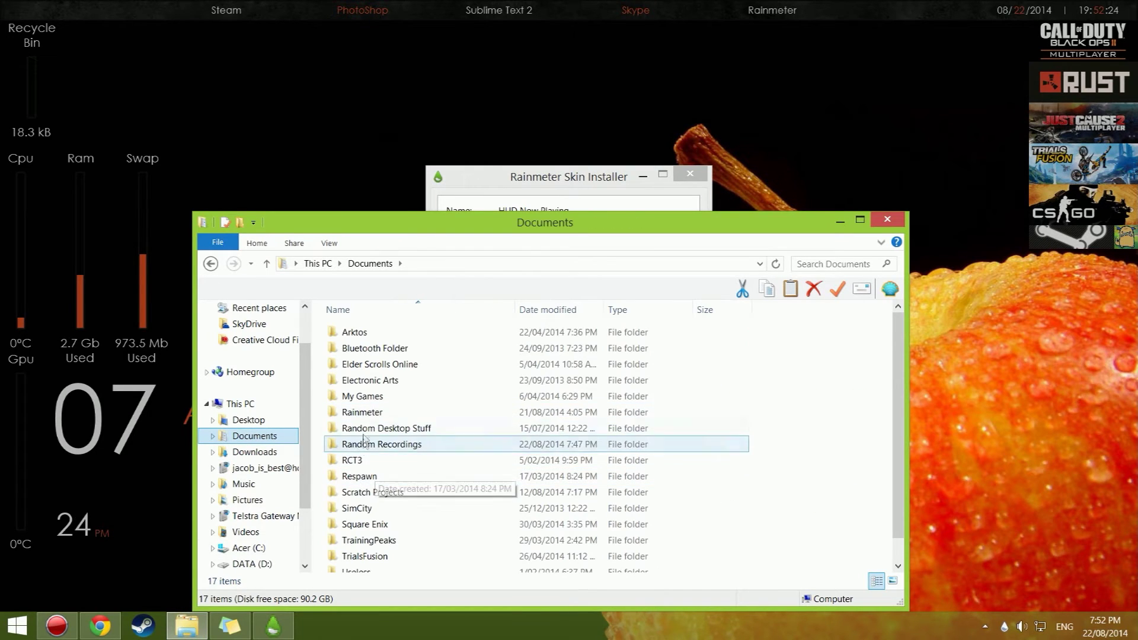
double_click(393, 414)
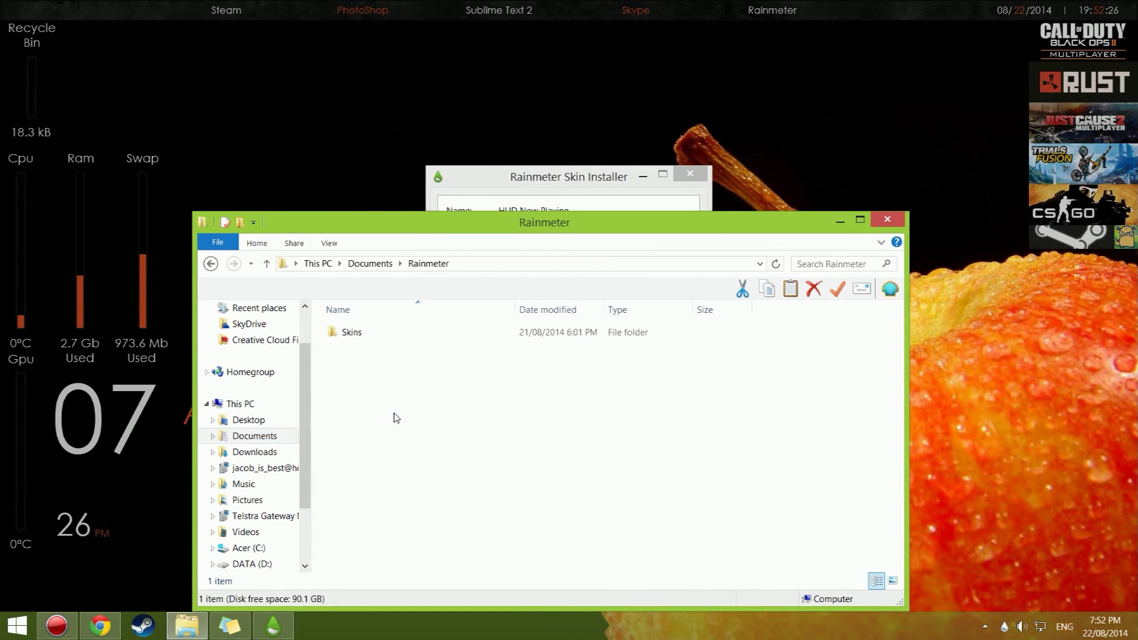
double_click(381, 335)
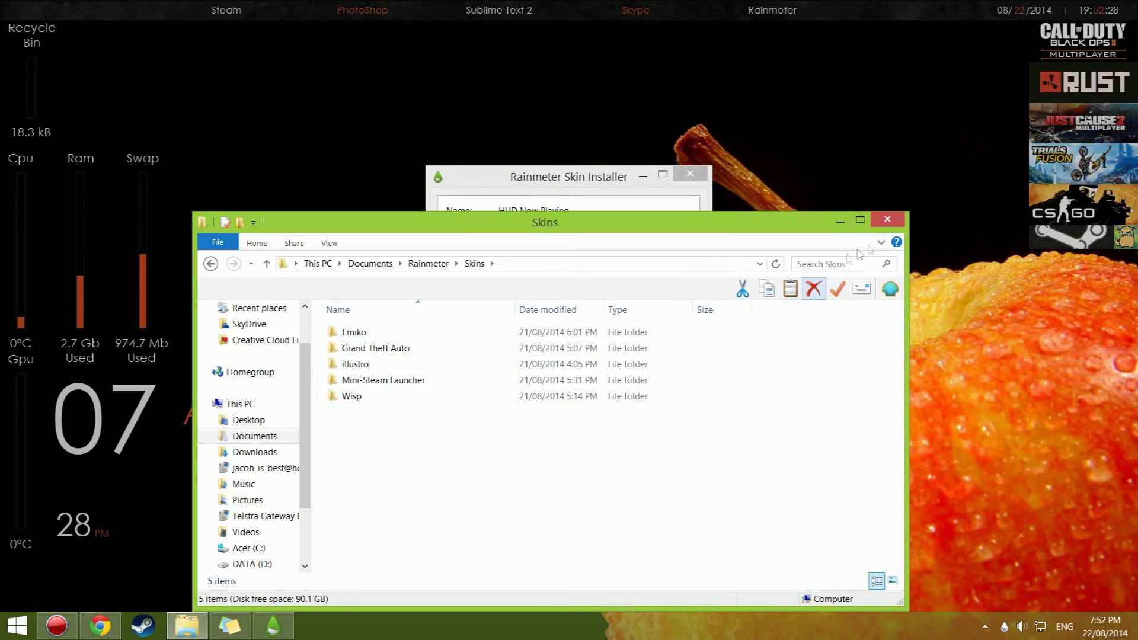
click(887, 219)
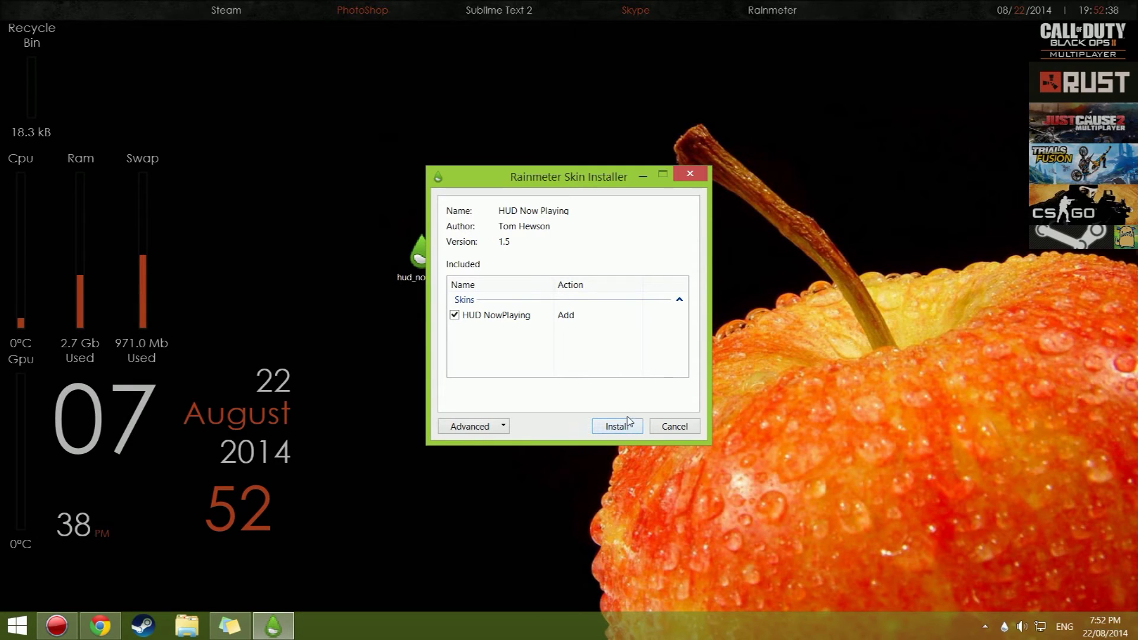
Step: Install the HUD Now Playing skin, delete its .rmskin package, and bring up Manage Rainmeter
click(625, 428)
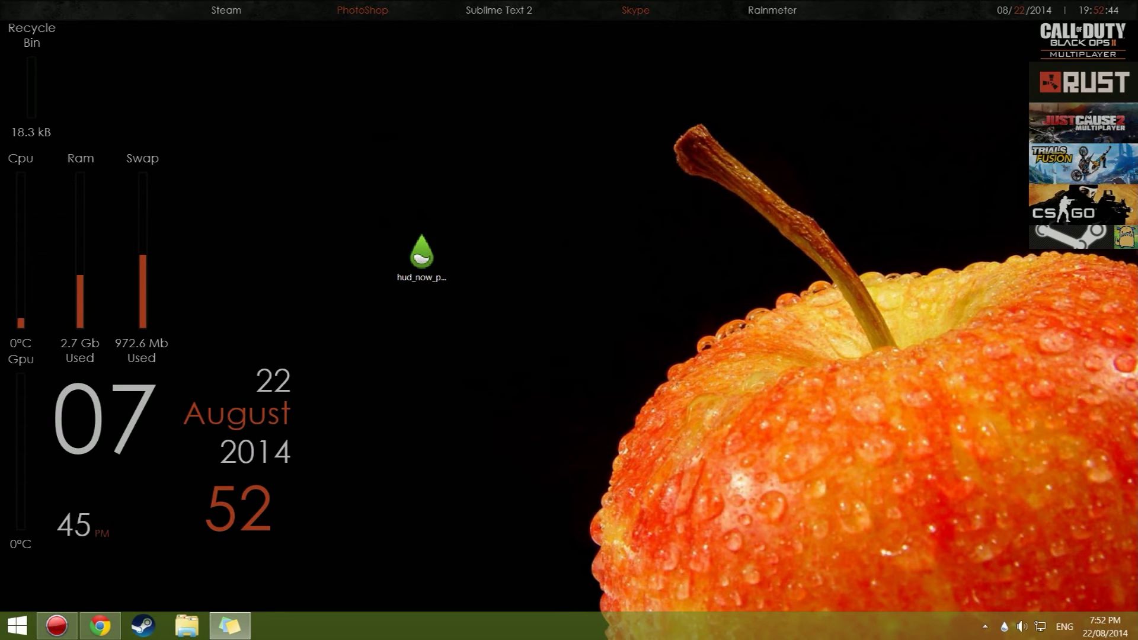
key(Delete)
click(1003, 630)
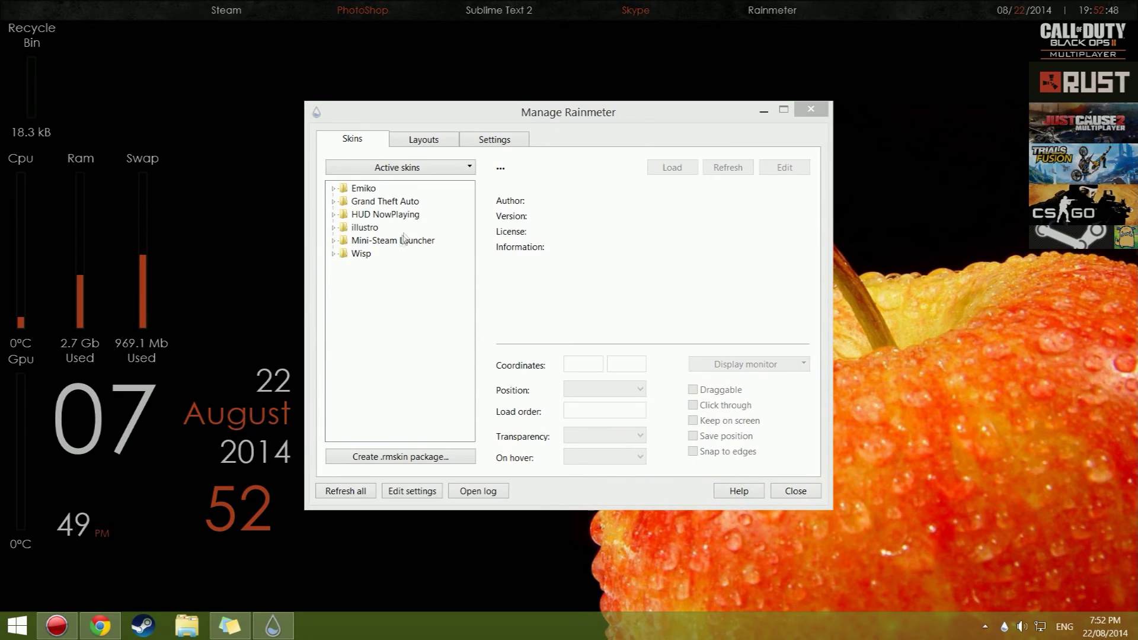
Step: Expand the HUD NowPlaying group and try loading, then unloading, its B variant
click(337, 220)
click(333, 214)
click(391, 227)
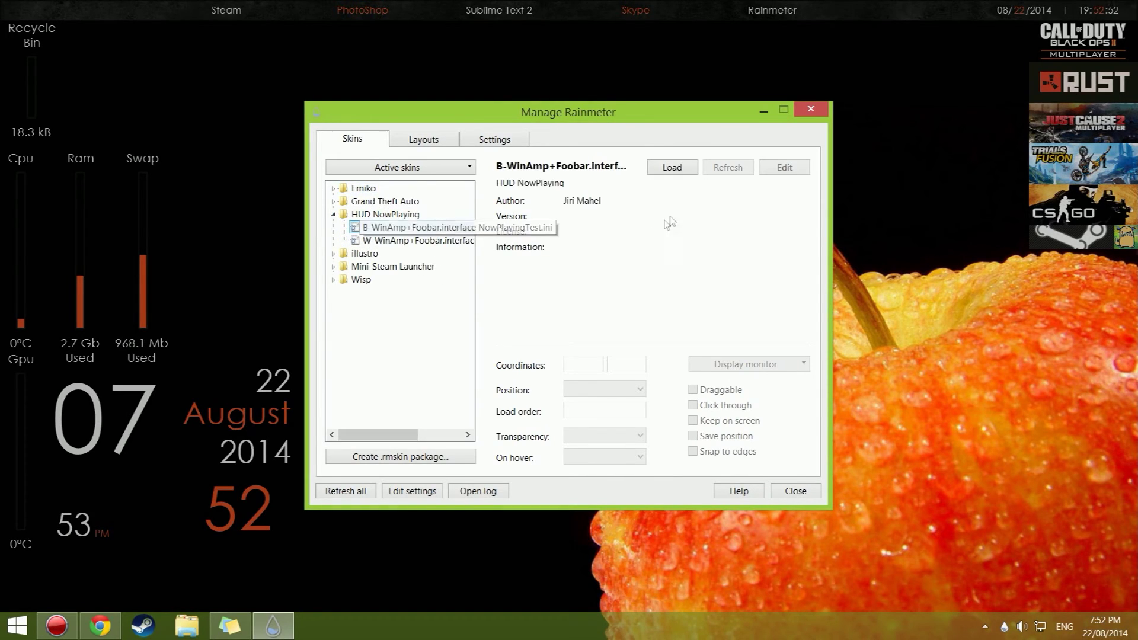
click(670, 168)
drag(567, 111, 627, 179)
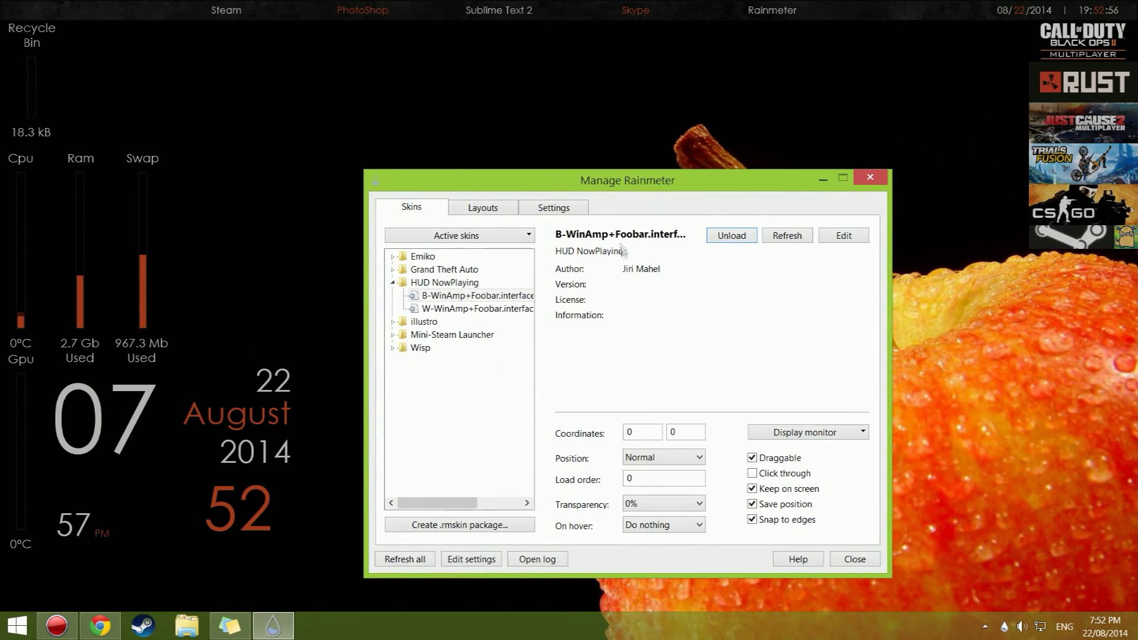
click(731, 236)
Step: Load the W-WinAmp+Foobar variant, place its player near the top centre, and close the manager
click(474, 308)
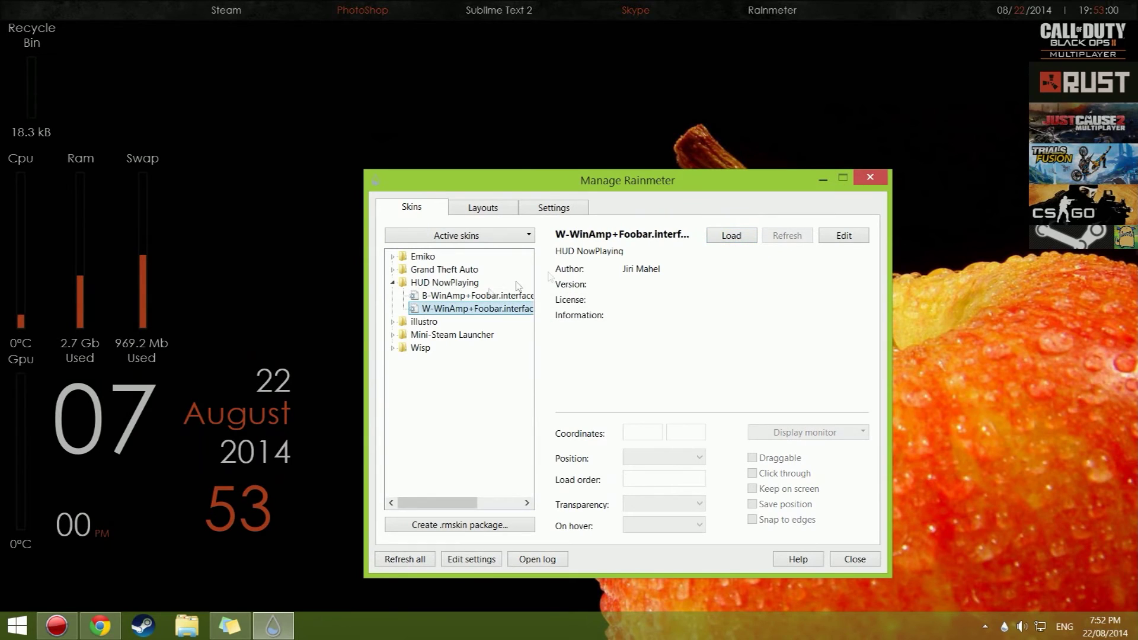
click(741, 236)
click(118, 58)
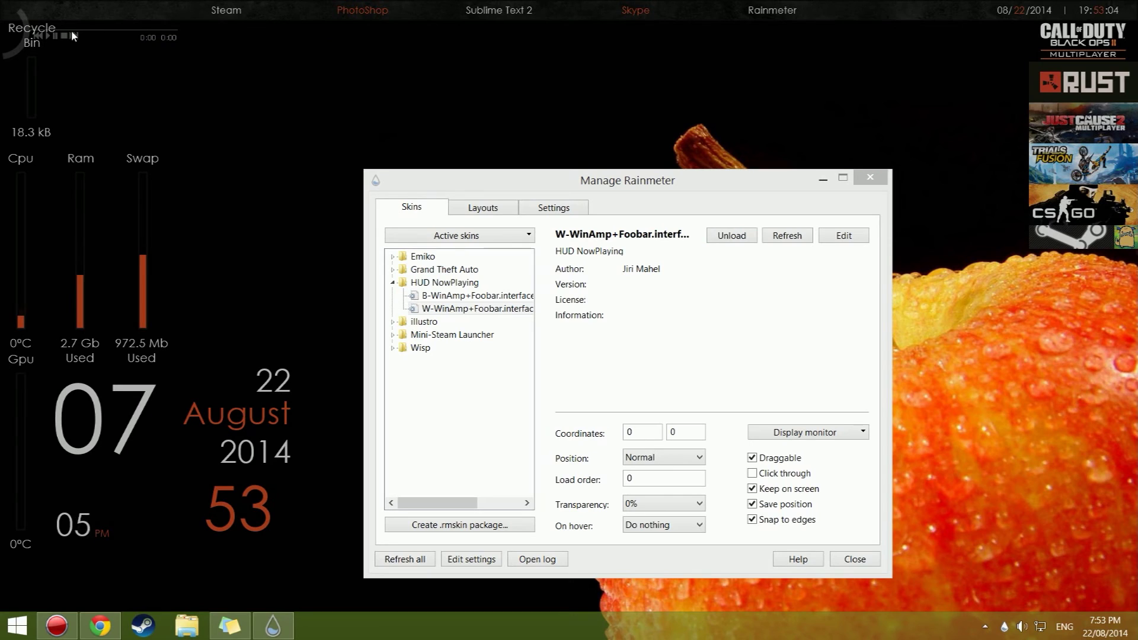
drag(10, 57, 417, 113)
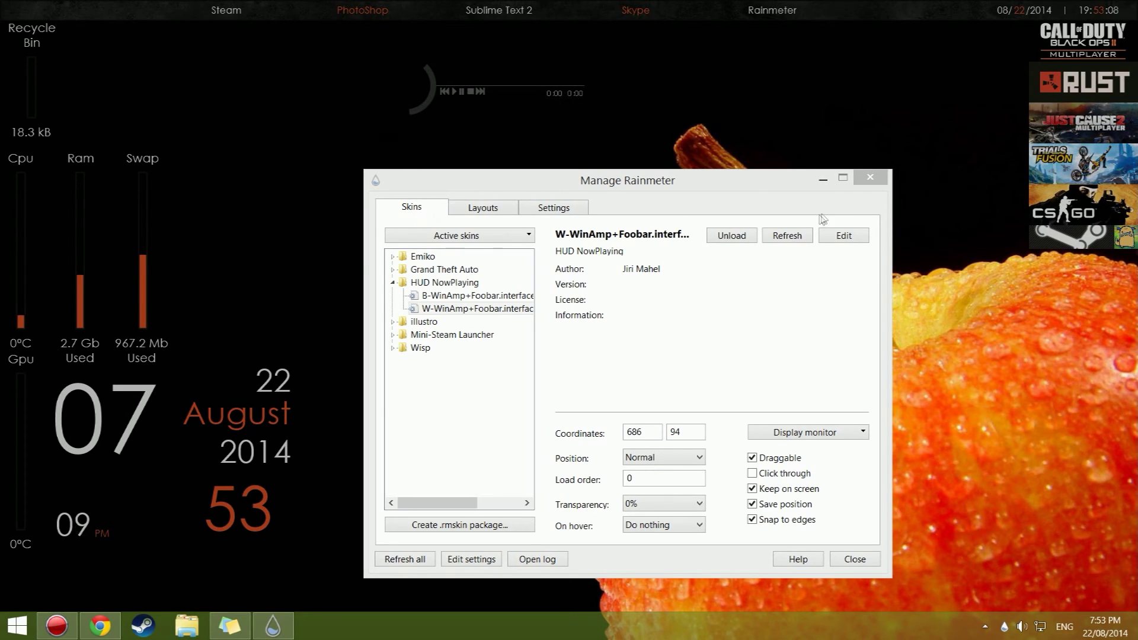
click(870, 177)
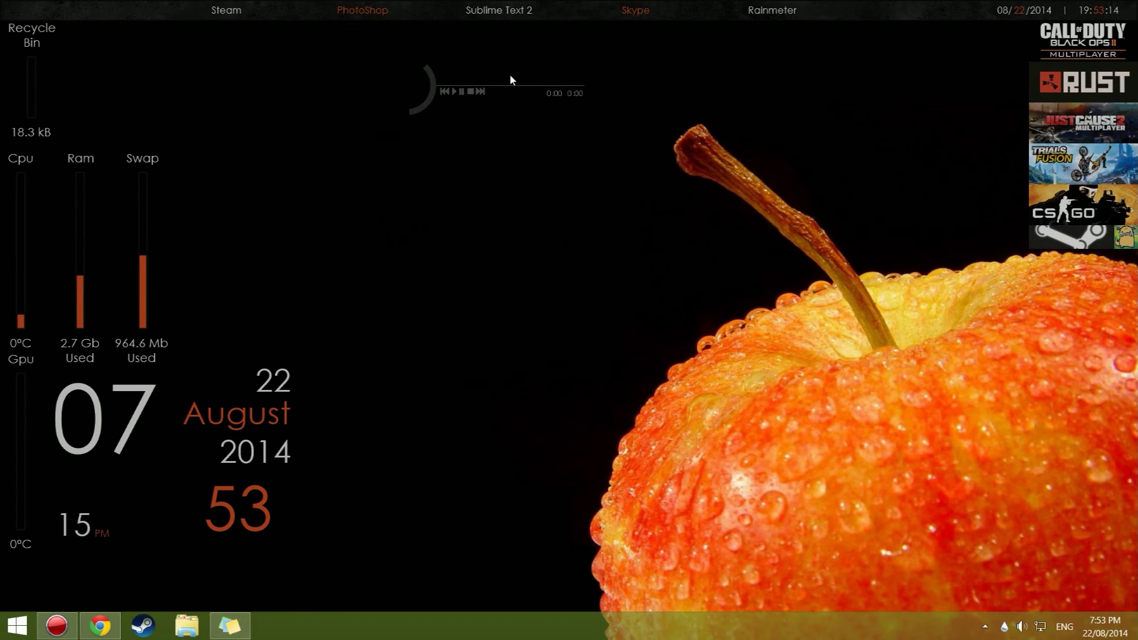
Step: Drop the player widget lower and left, then return to Chrome's HUD Now Playing page
drag(428, 101, 394, 220)
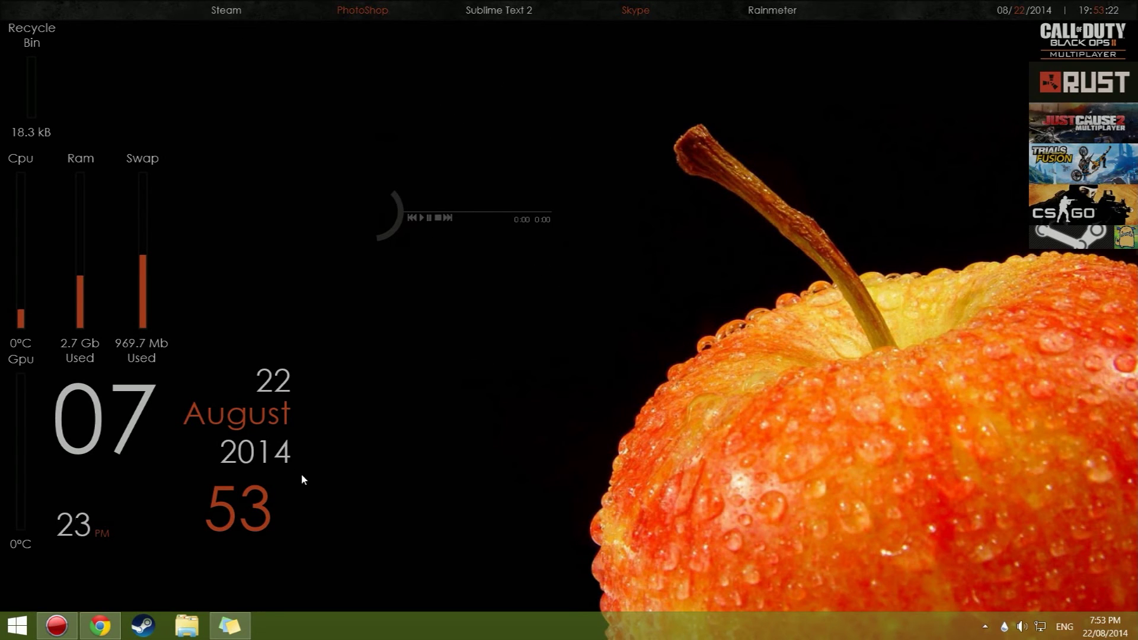
click(100, 625)
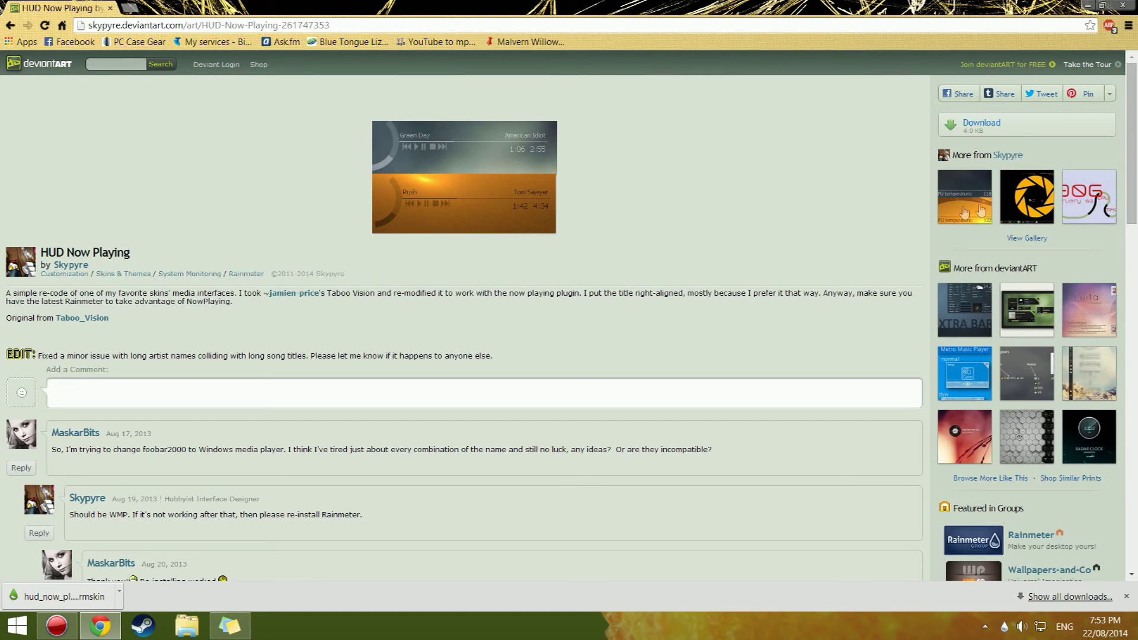
Step: Go back to the Google rainmeter results, close the downloads bar, and browse the RainmeterHub gallery
click(10, 25)
click(10, 25)
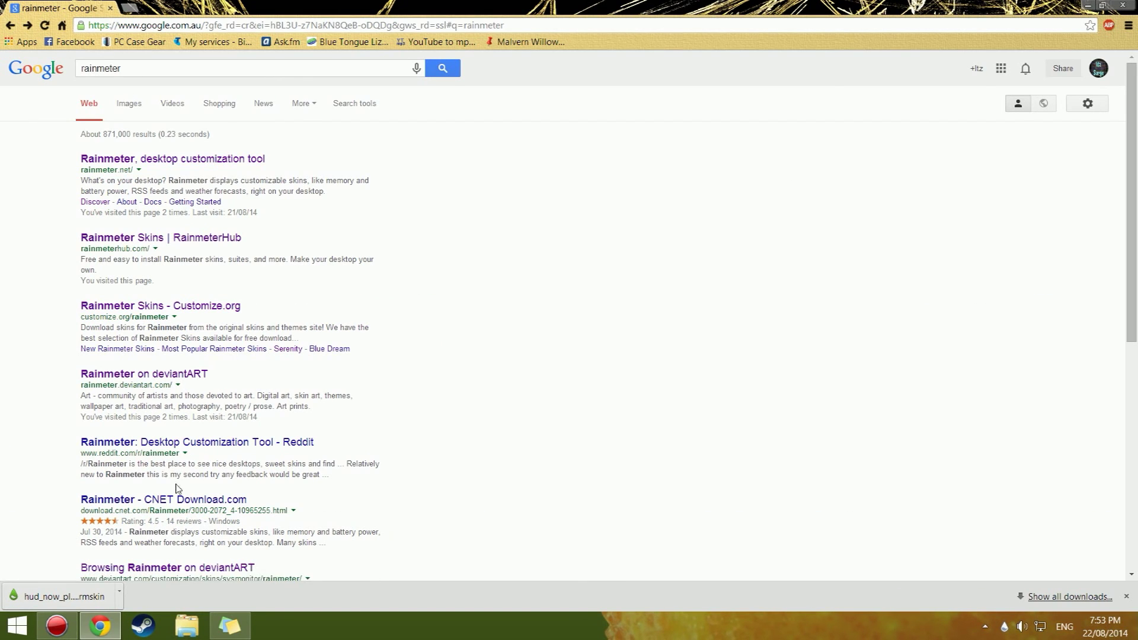
click(1126, 596)
scroll(237, 415, down, 3)
scroll(174, 459, up, 3)
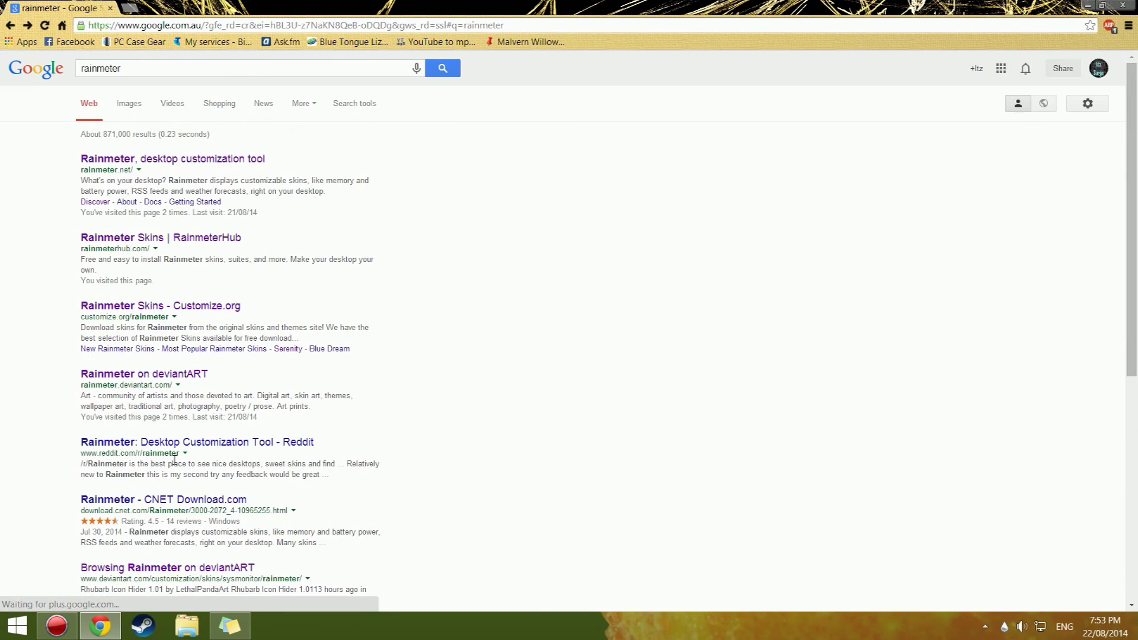
click(185, 238)
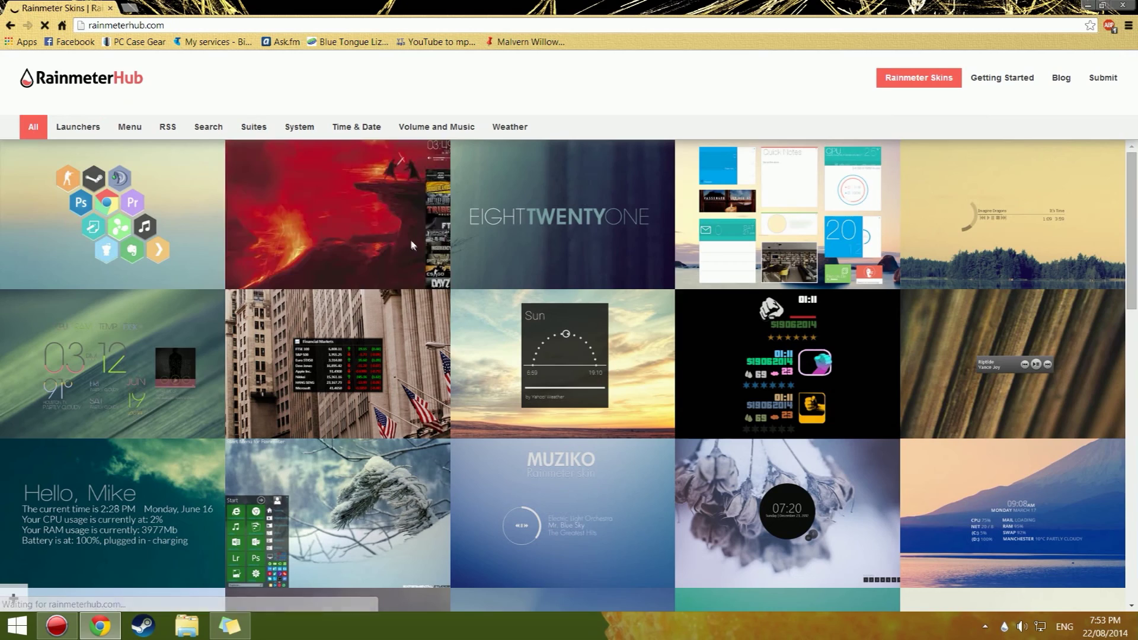
scroll(484, 272, down, 12)
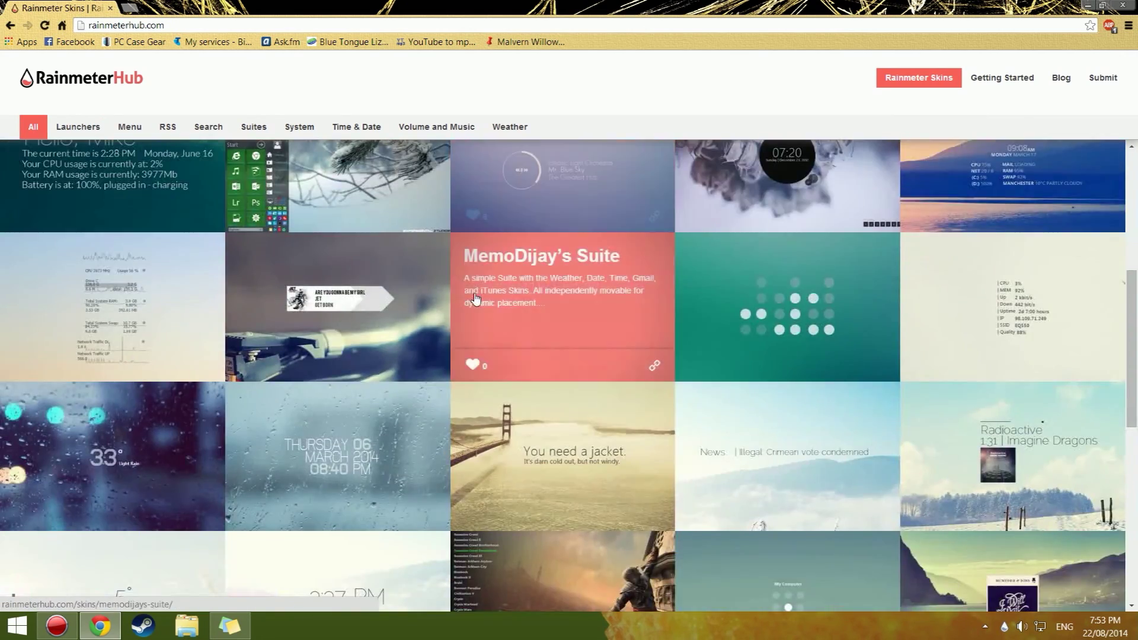
scroll(260, 425, up, 12)
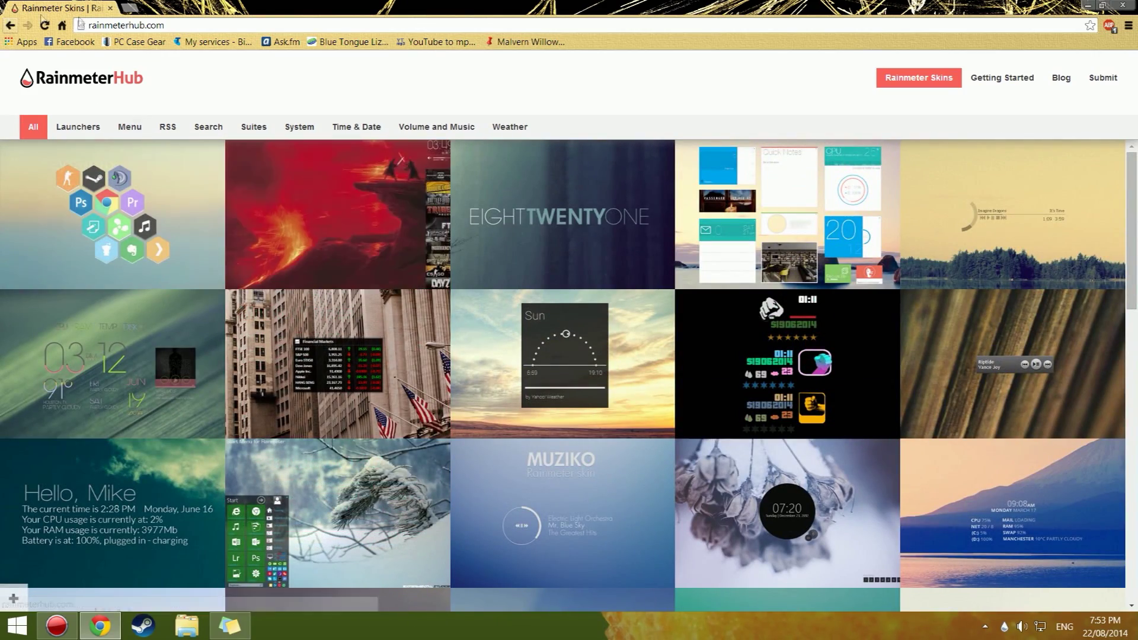
Step: Show the desktop and nudge the HUD NowPlaying widget slightly up and right
mouse_move(1135, 3)
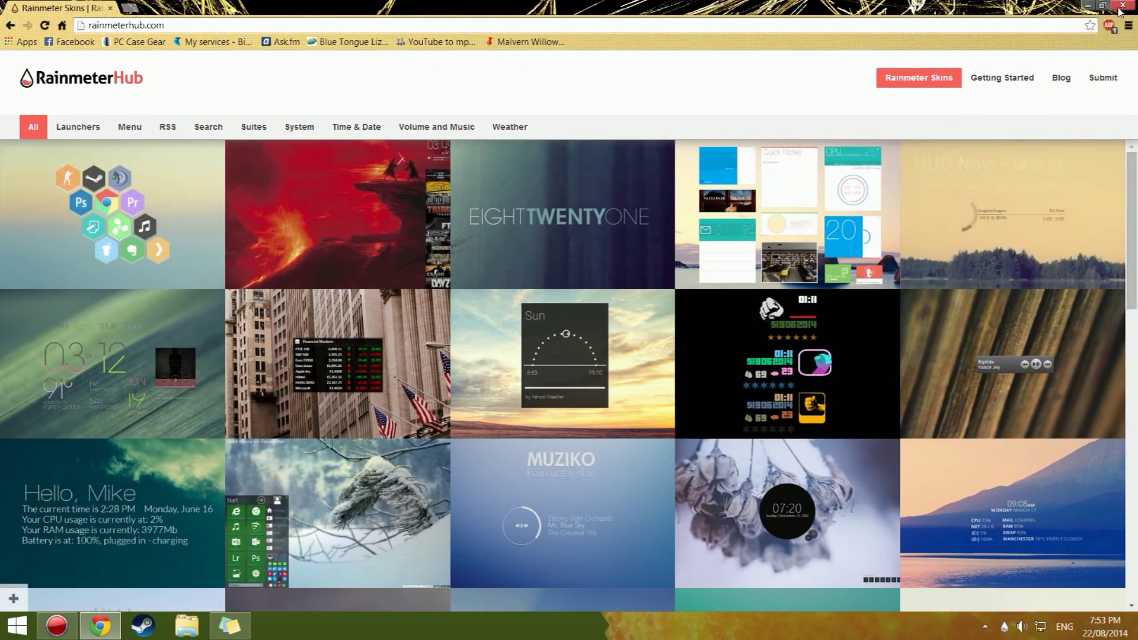
key(super+d)
drag(389, 228, 427, 187)
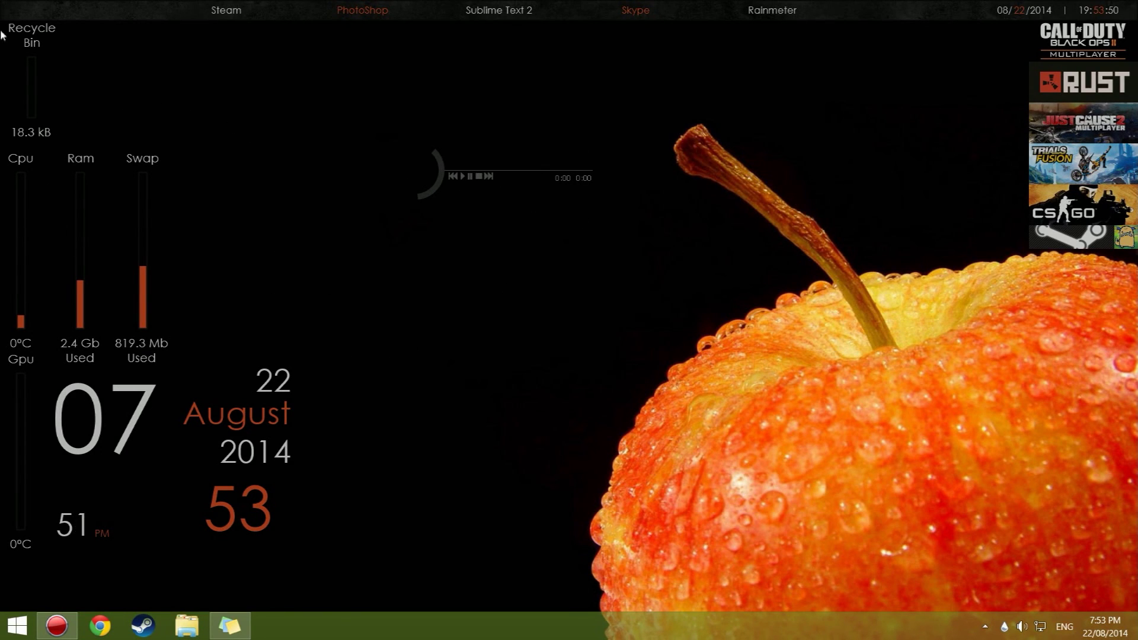